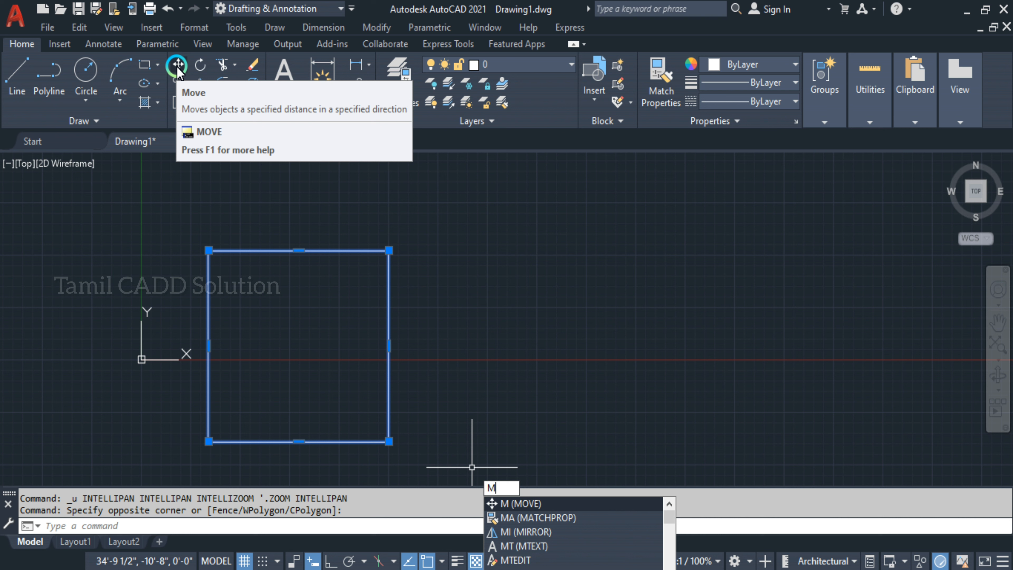
Step: Move the selected square by its lower-left corner to a new location and turn on Ortho mode
click(516, 503)
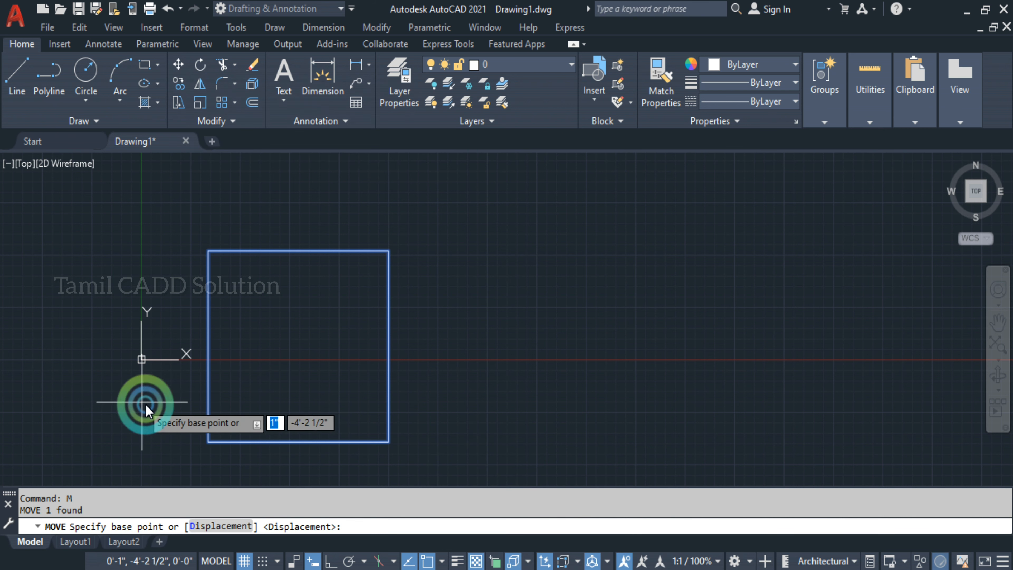
click(204, 445)
click(377, 227)
key(F8)
Step: Erase the loose horizontal line that overlaps the square's bottom edge
click(597, 338)
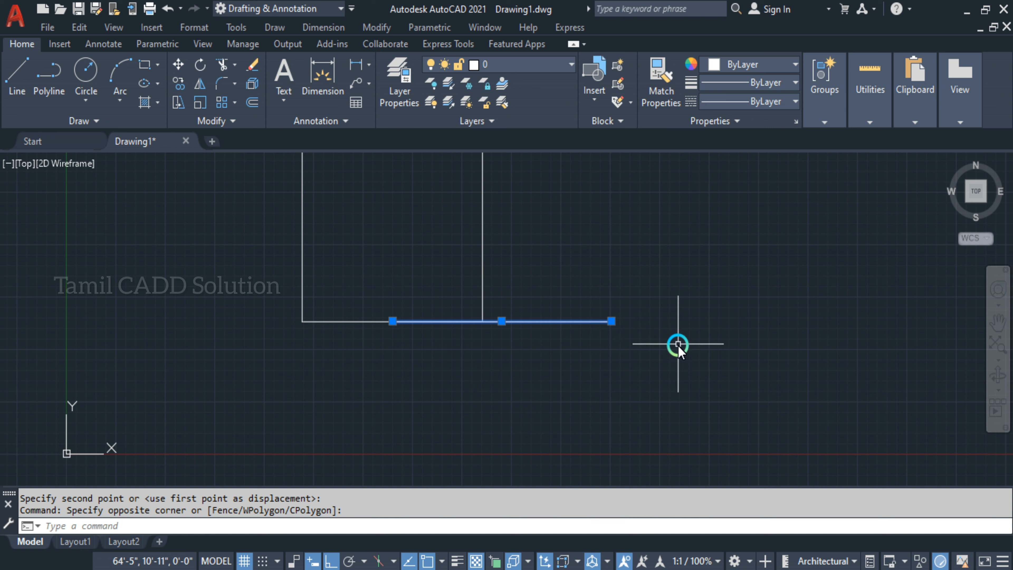
key(Delete)
middle_drag(559, 240, 601, 349)
click(558, 375)
click(519, 355)
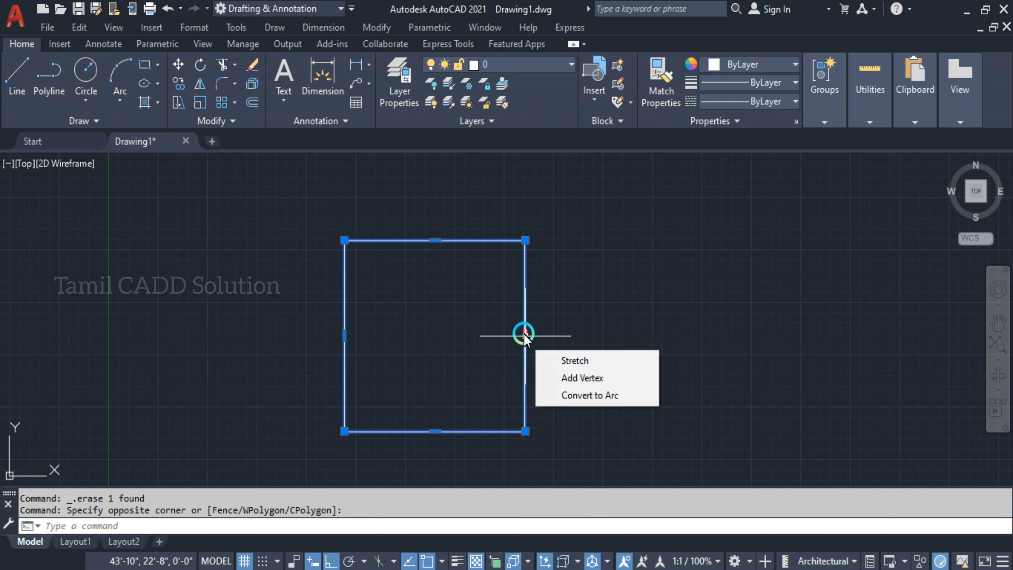
click(526, 336)
key(Escape)
Step: Add a linear dimension to the square's top edge between its two upper corners, placed above the square
text(DLI)
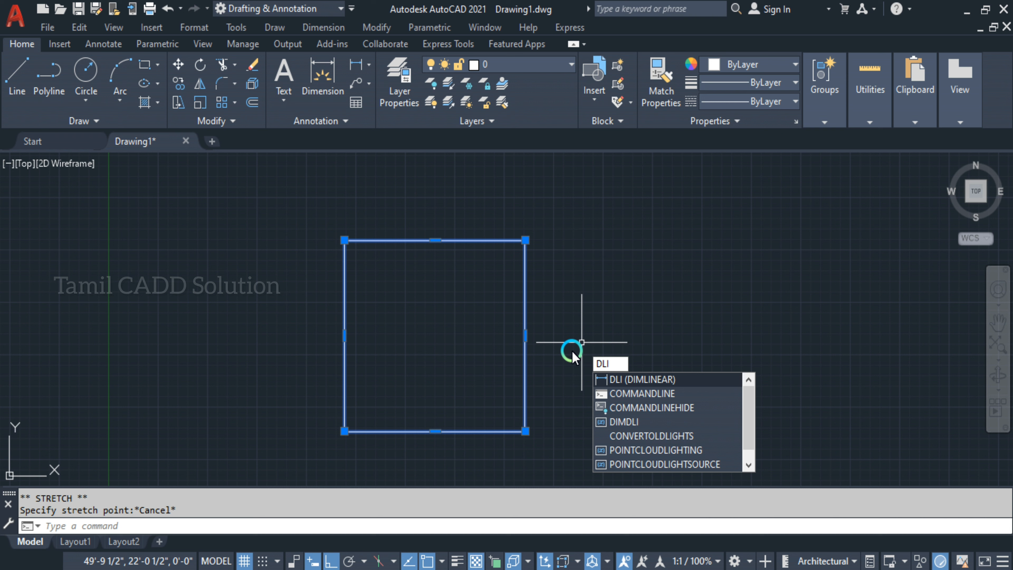
key(Return)
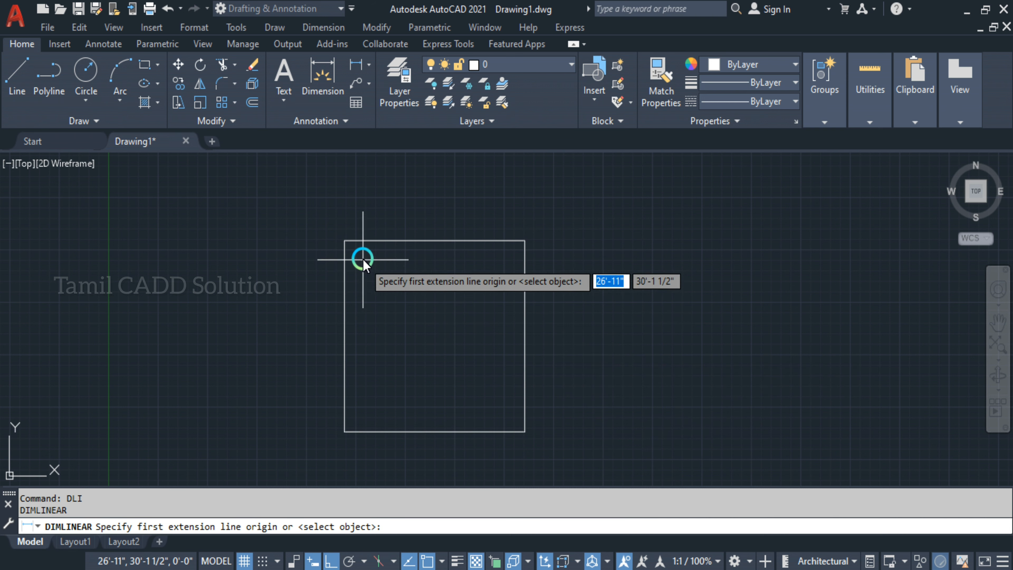
click(344, 240)
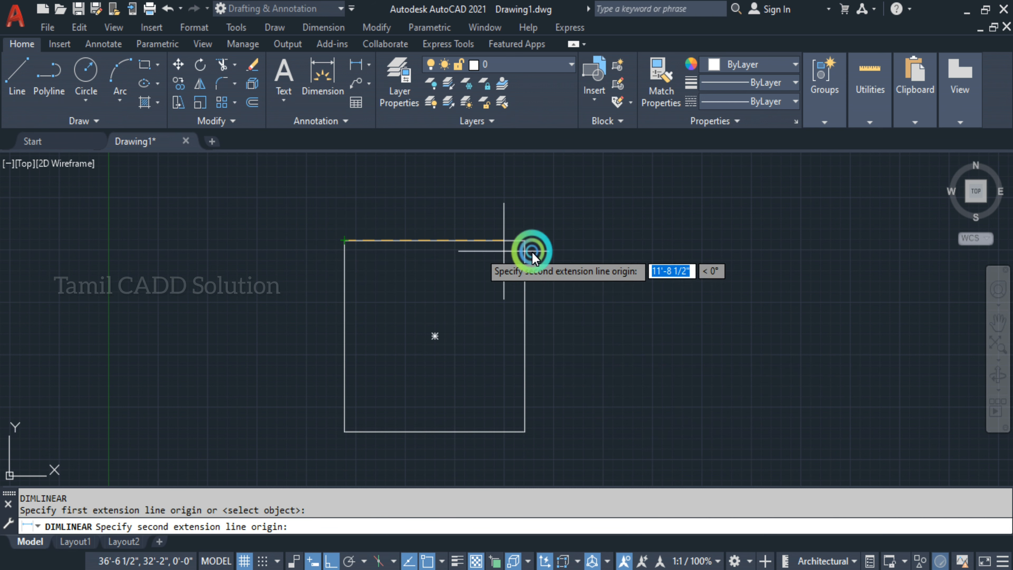
click(523, 240)
click(496, 205)
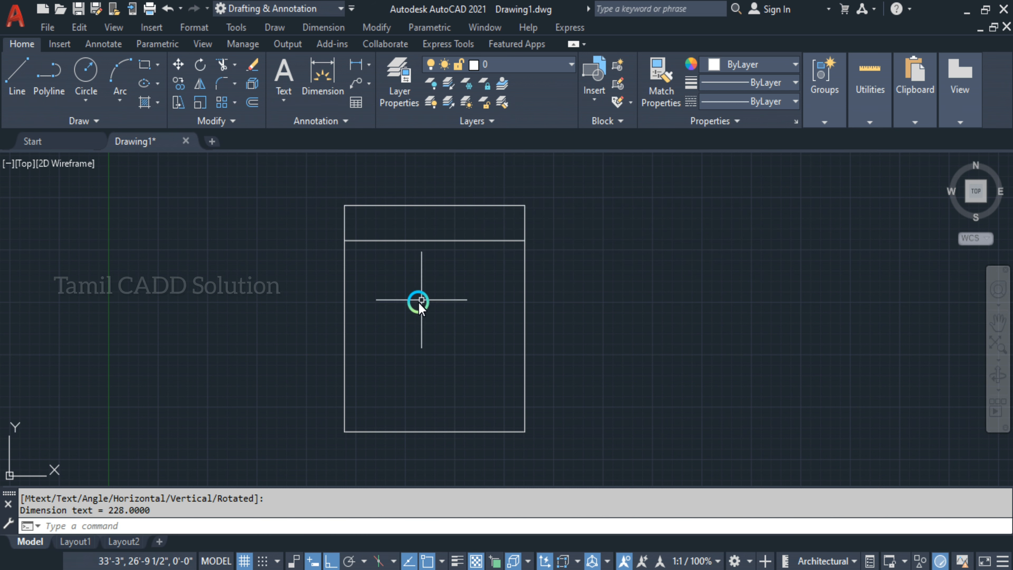
Step: Add a linear dimension to the square's left edge by selecting the edge, placed outside the square
key(Return)
key(Return)
click(344, 292)
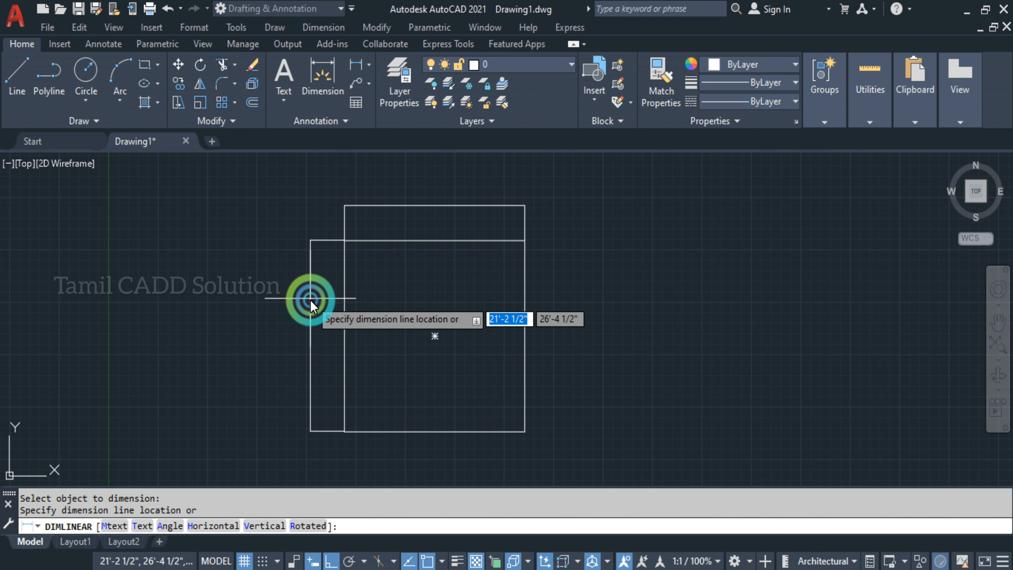
click(311, 300)
click(877, 569)
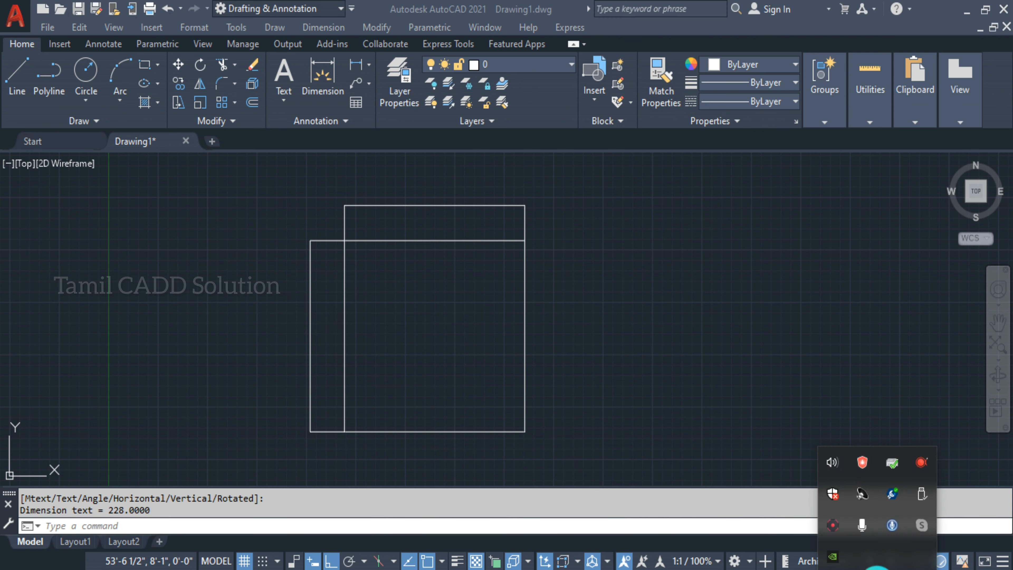
click(888, 522)
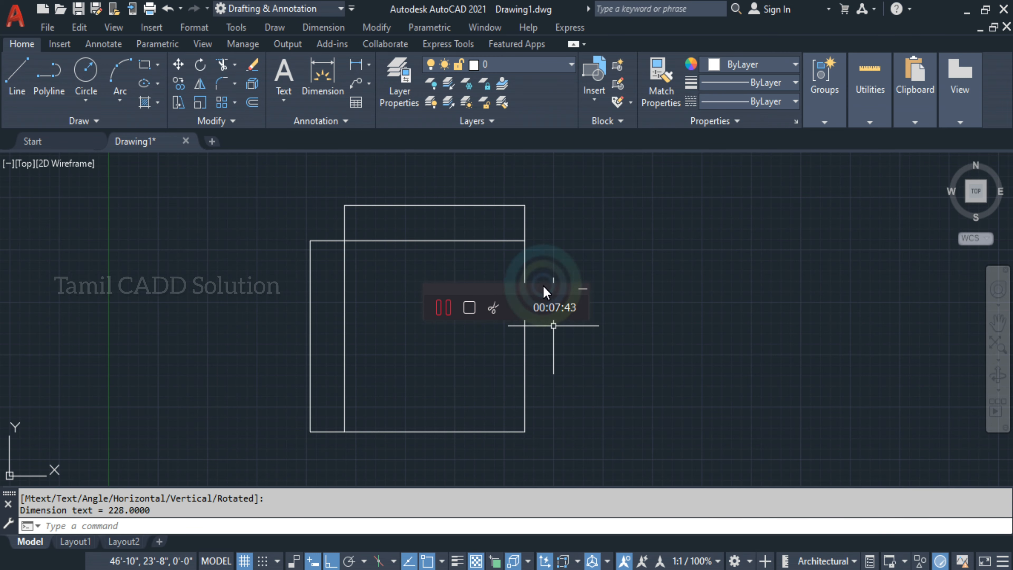
click(573, 299)
scroll(379, 306, down, 2)
mouse_move(379, 306)
middle_down()
mouse_move(380, 331)
mouse_move(386, 306)
middle_up()
scroll(387, 306, up, 2)
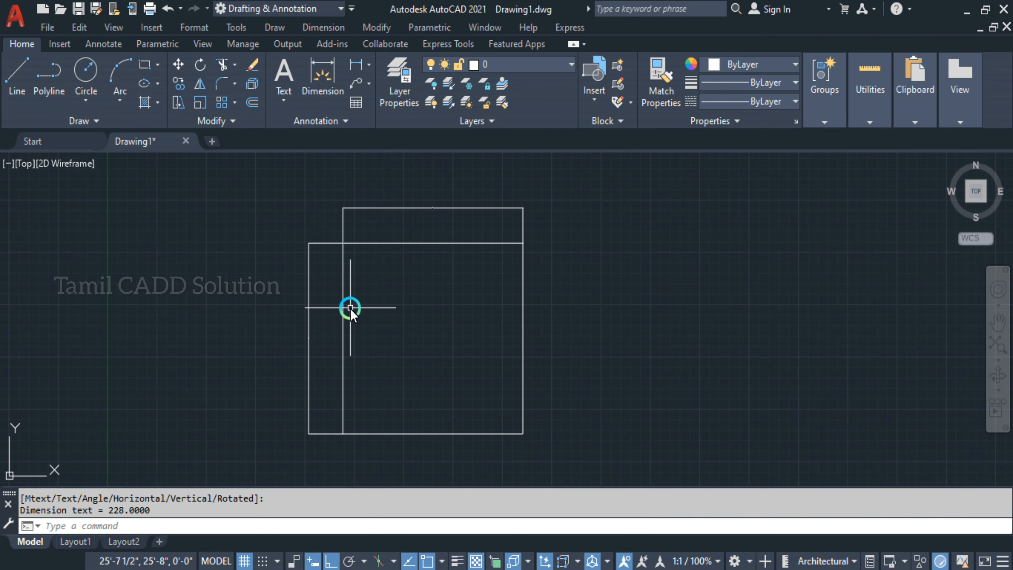
middle_drag(308, 320, 283, 326)
scroll(283, 325, down, 2)
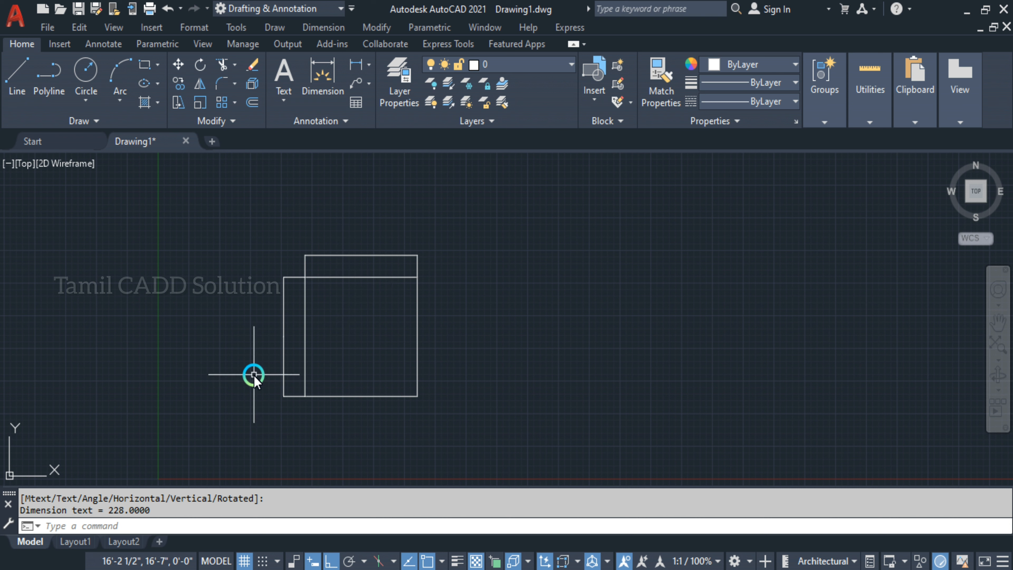
Step: Modify the Standard dimension style's primary units to Architectural format with a precision of 0'-0 1/2"
text(d)
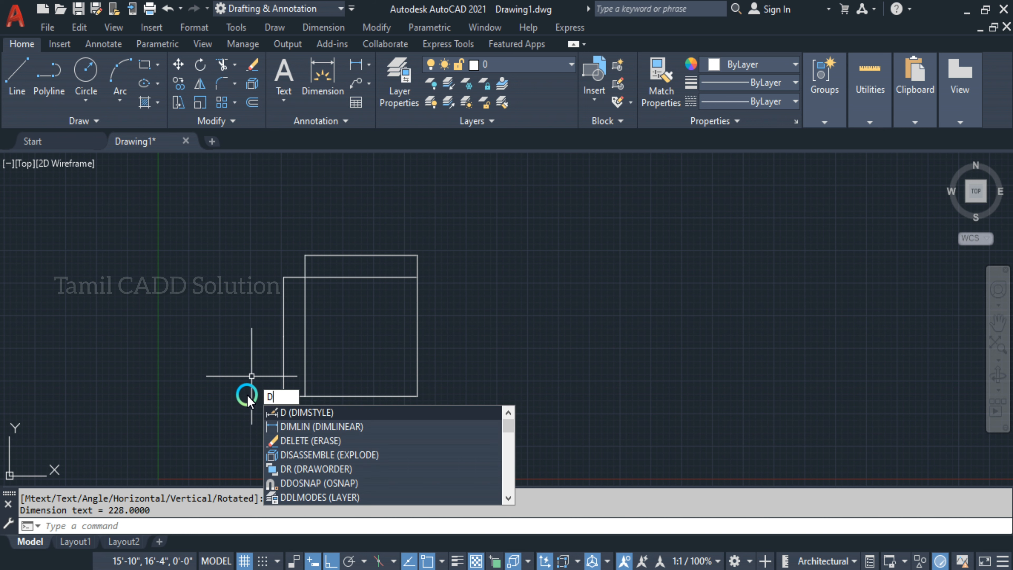
key(Return)
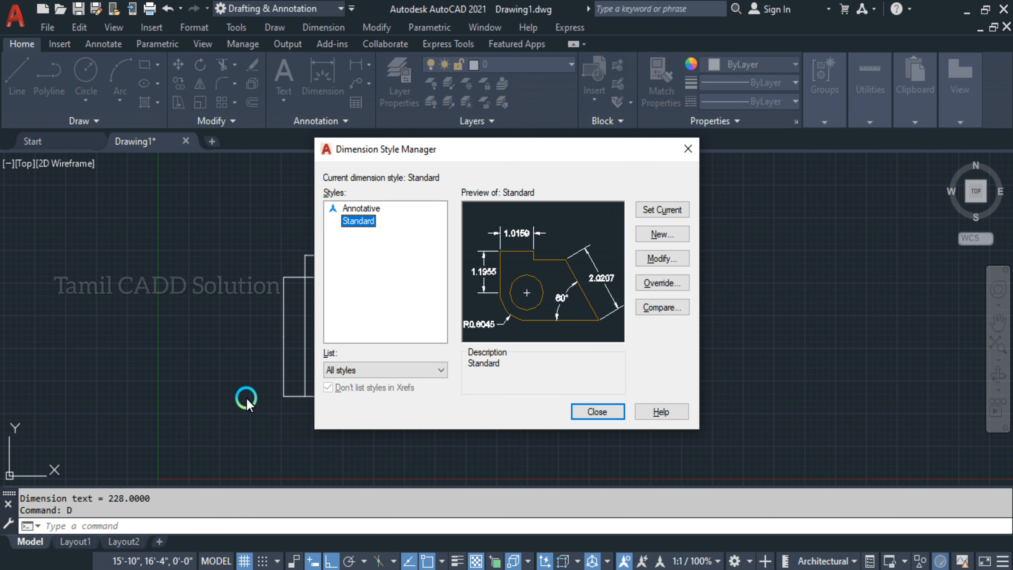
click(654, 244)
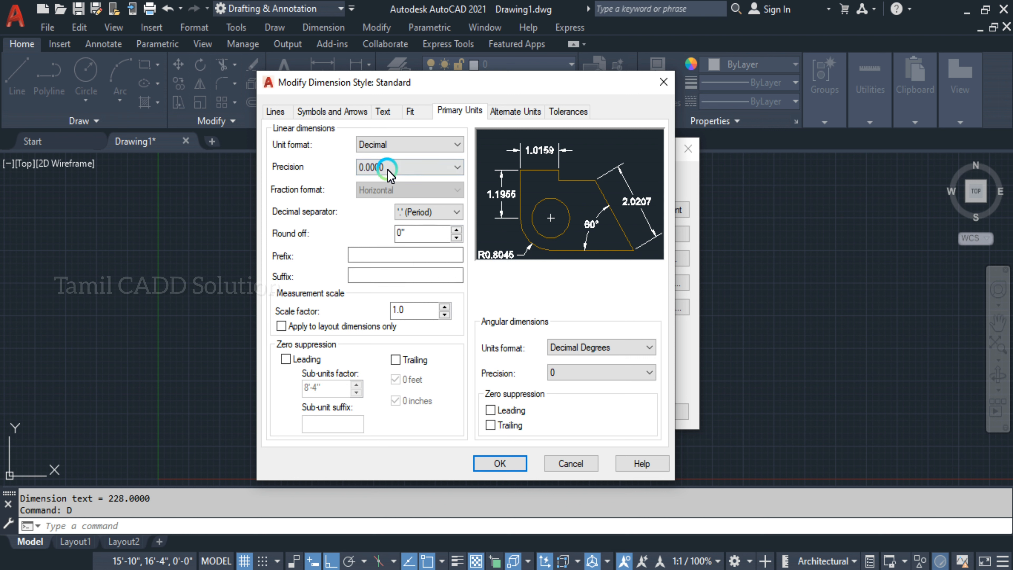
click(395, 146)
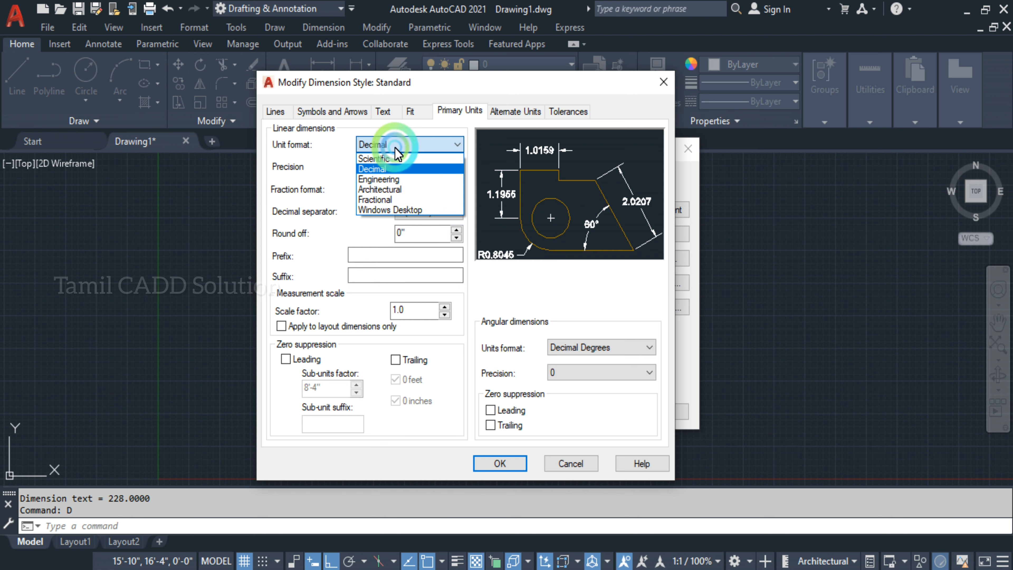
click(396, 190)
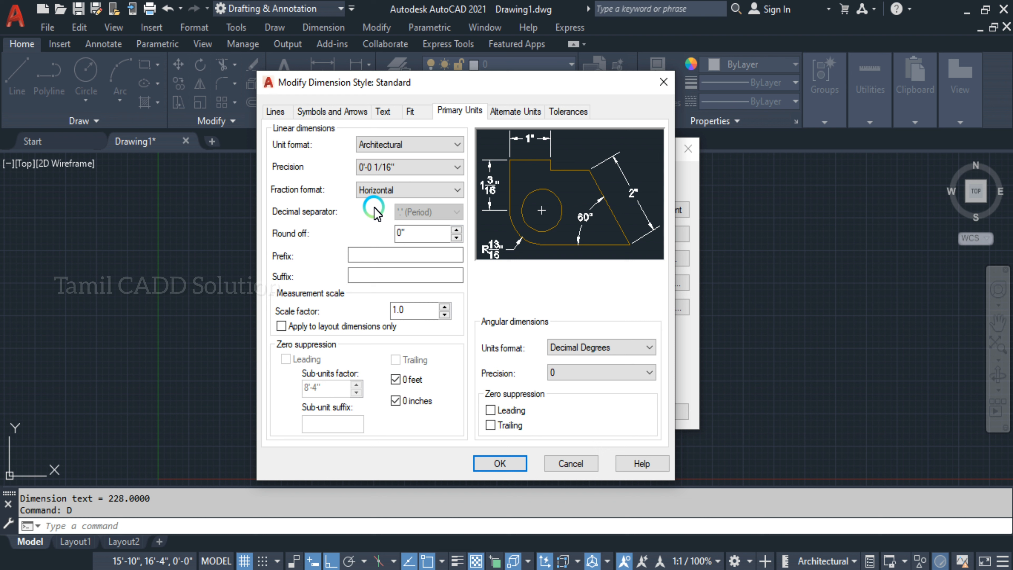
click(393, 167)
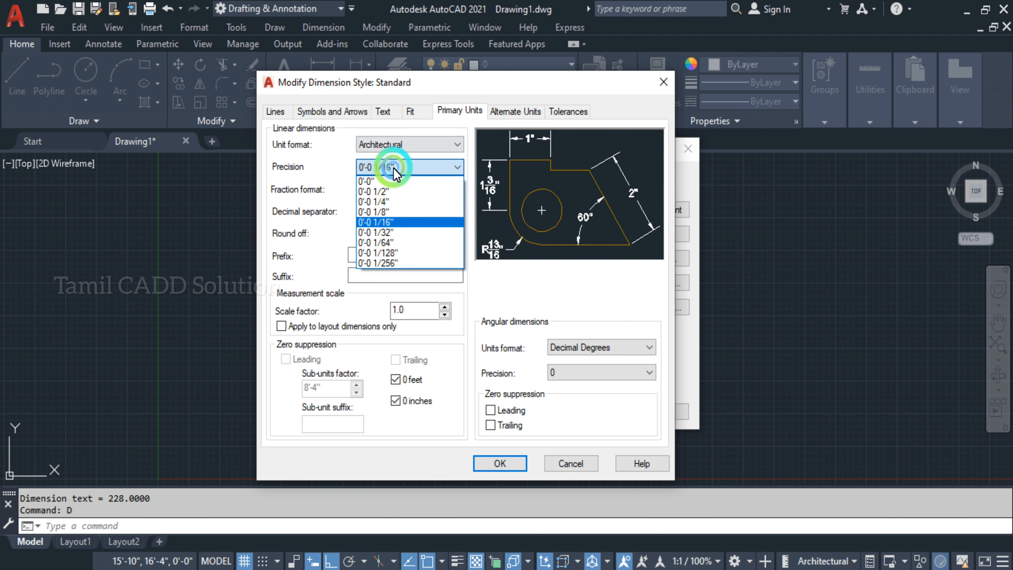
click(387, 192)
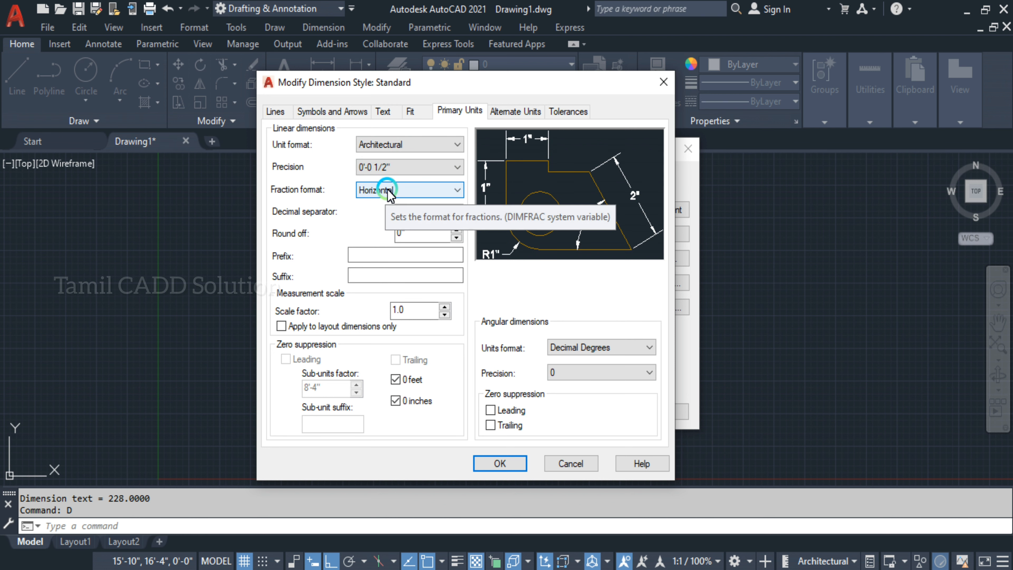
click(456, 239)
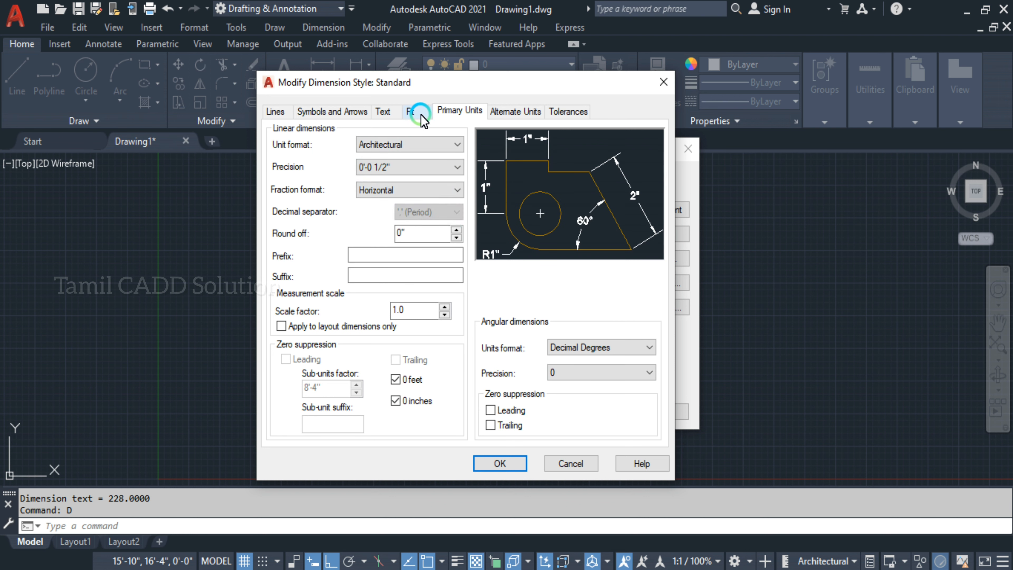
Step: Set the Standard dimension style's overall scale to 24, make the style current and close the Dimension Style Manager
click(411, 112)
click(615, 382)
drag(640, 324, 593, 324)
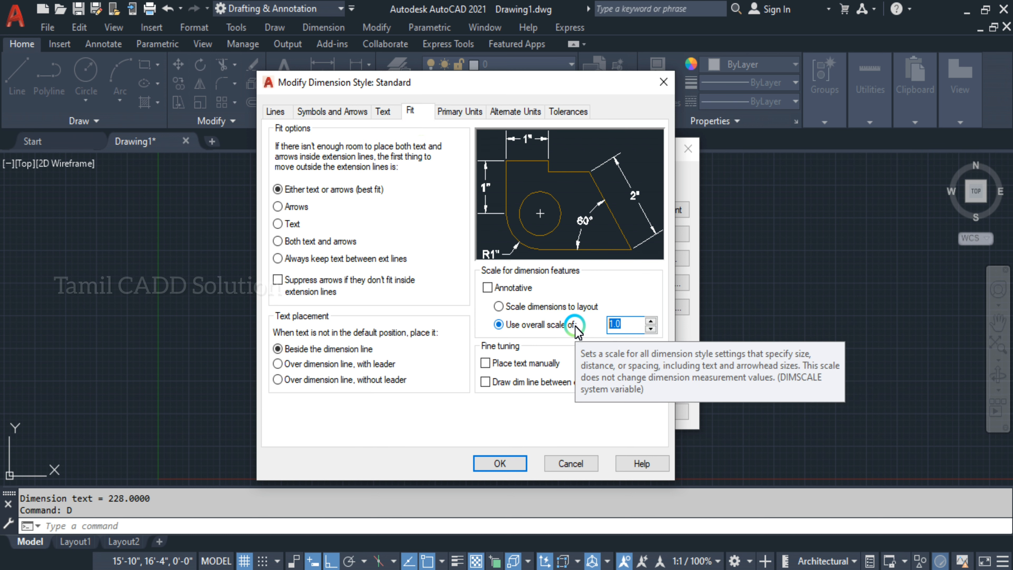
text(20)
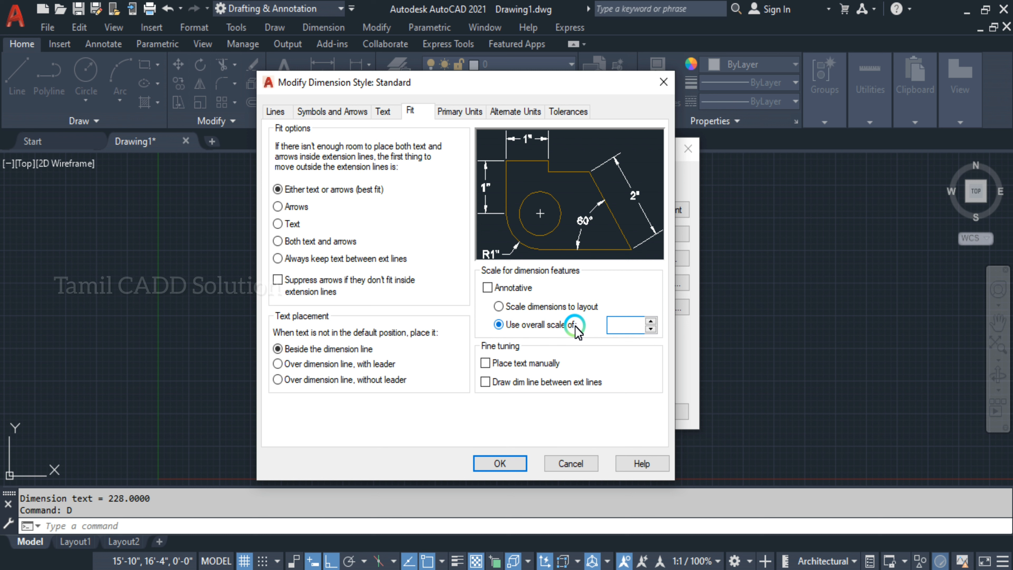
click(499, 464)
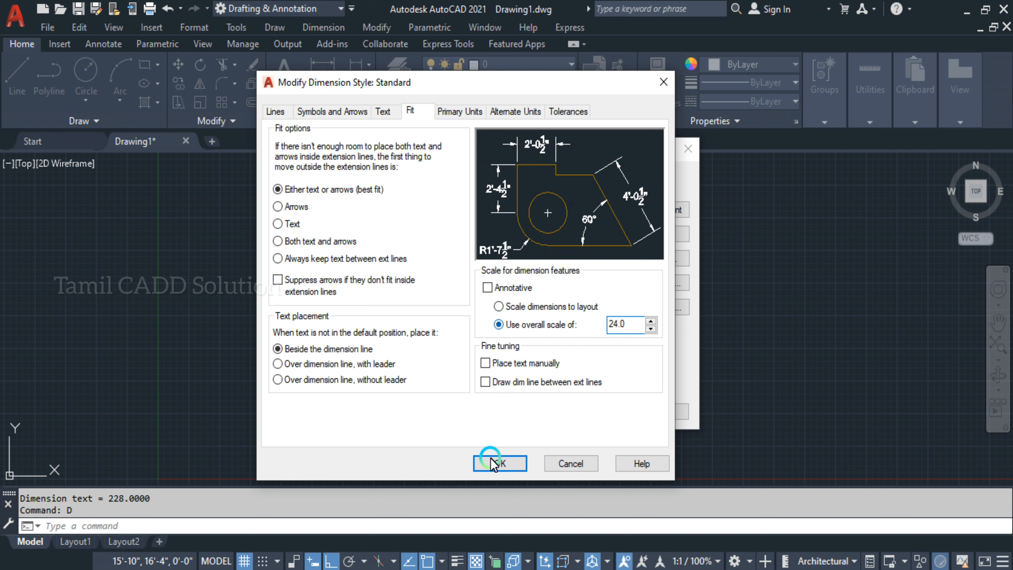
click(652, 234)
click(663, 209)
click(597, 411)
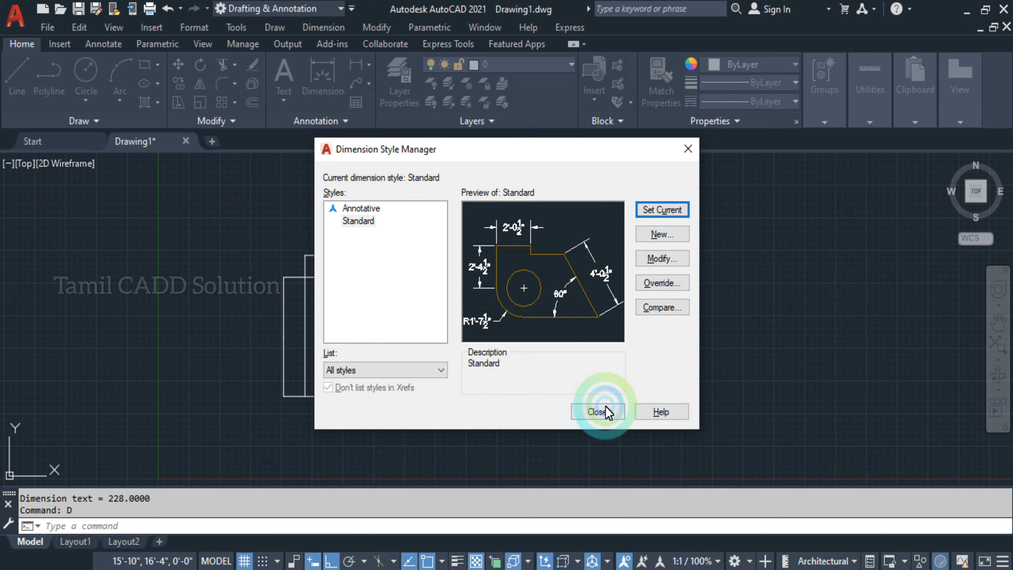
Step: Examine the text and arrowheads of the dimensions on the square's top and left edges
scroll(361, 257, up, 3)
scroll(381, 264, down, 1)
middle_drag(384, 257, 418, 215)
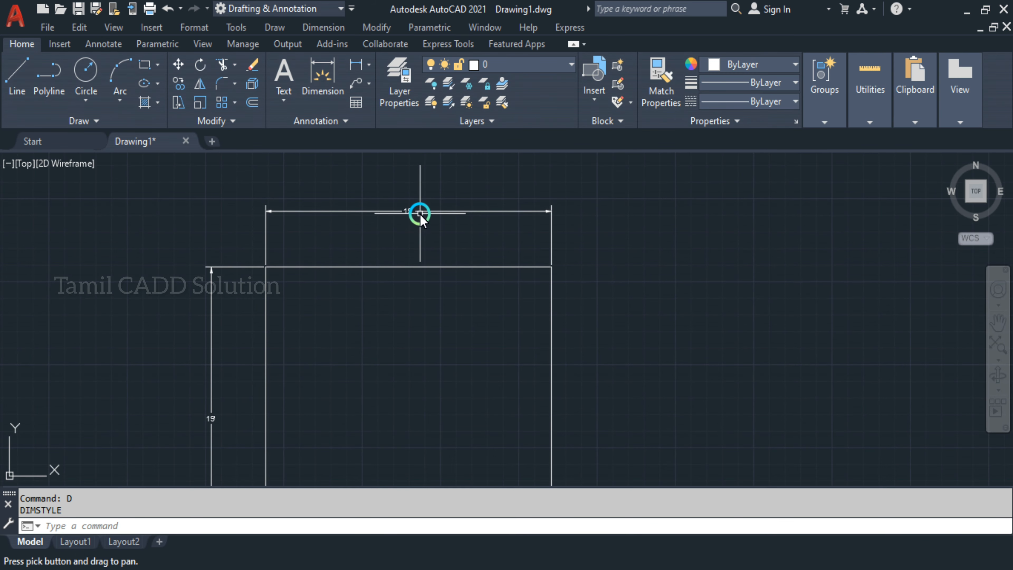
middle_drag(369, 278, 378, 229)
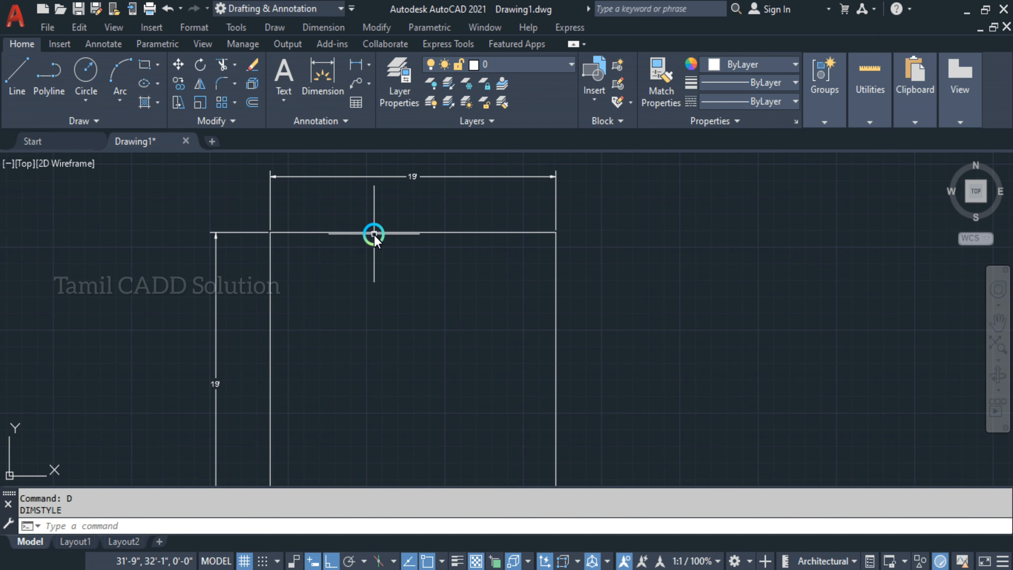
mouse_move(393, 271)
middle_down()
mouse_move(355, 257)
mouse_move(410, 393)
mouse_move(357, 344)
middle_up()
scroll(351, 254, down, 2)
scroll(344, 252, up, 4)
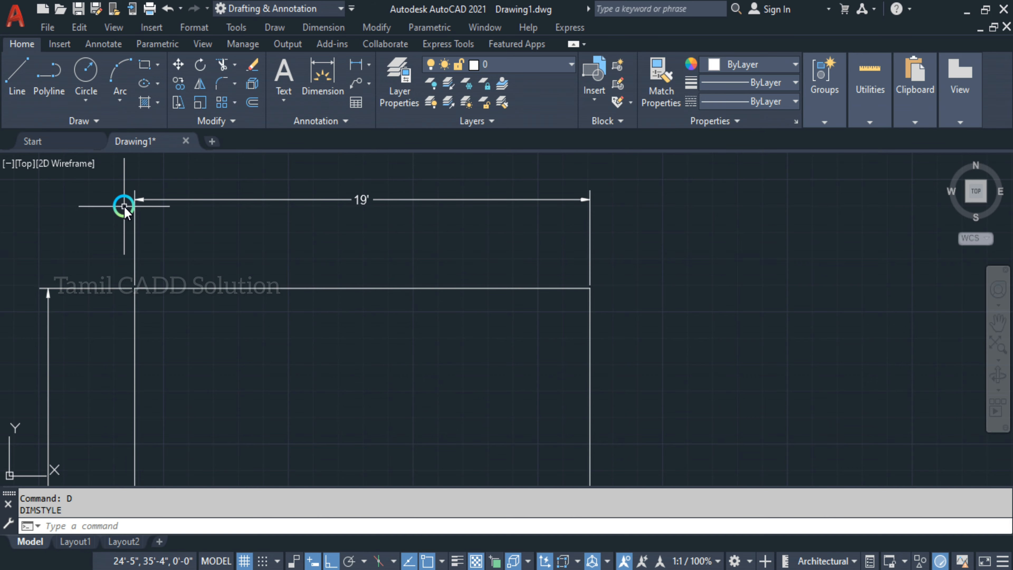
scroll(124, 207, up, 2)
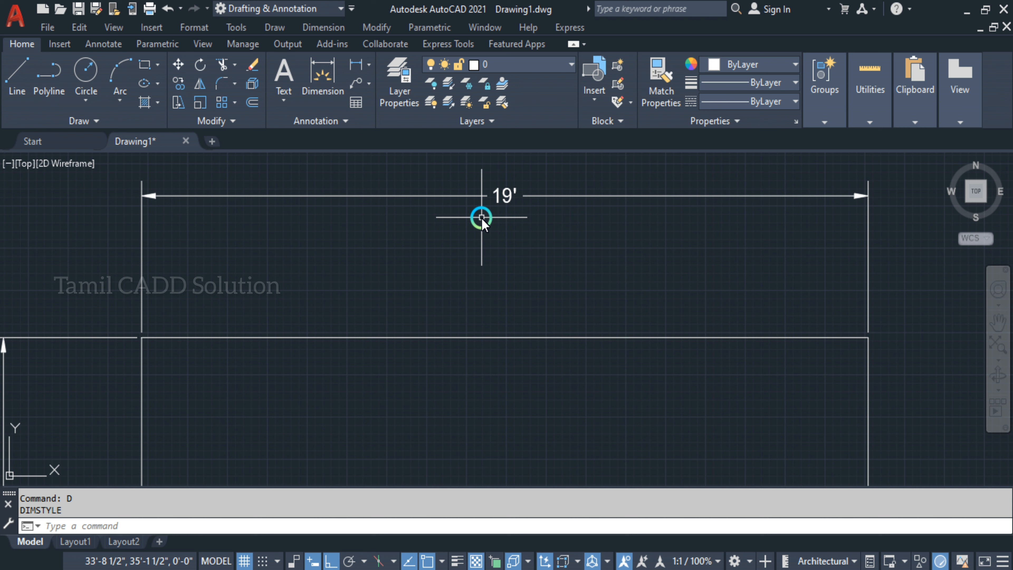
Step: Review the Standard dimension style's overall scale, text height and arrow size settings
text(d)
key(Return)
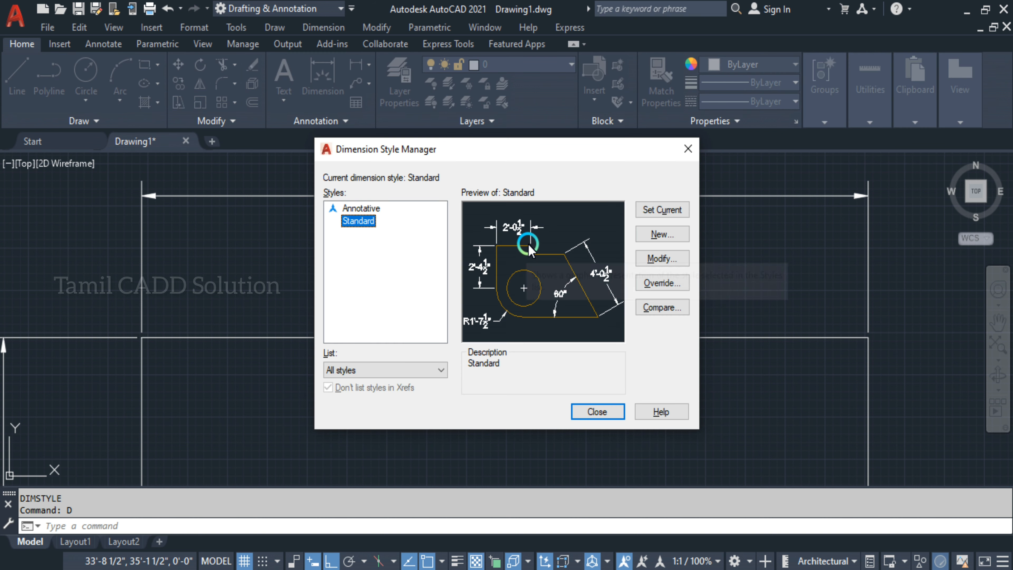
click(667, 259)
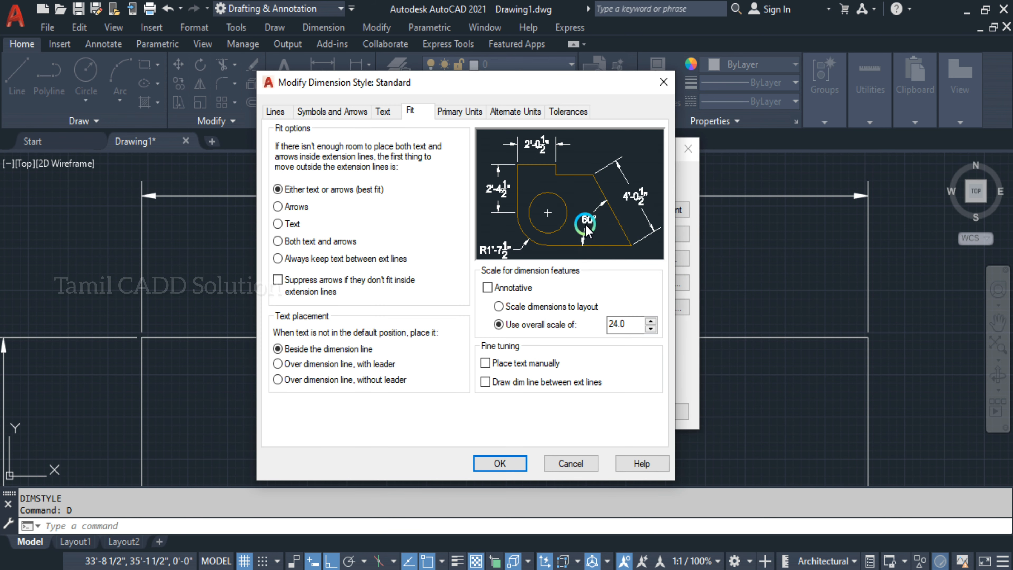
drag(634, 328, 599, 328)
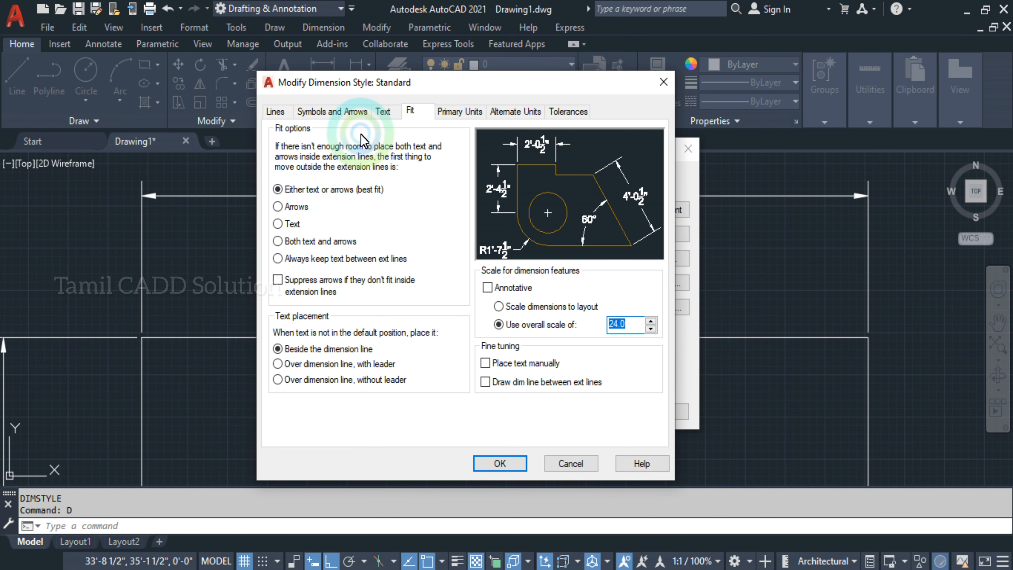
click(383, 111)
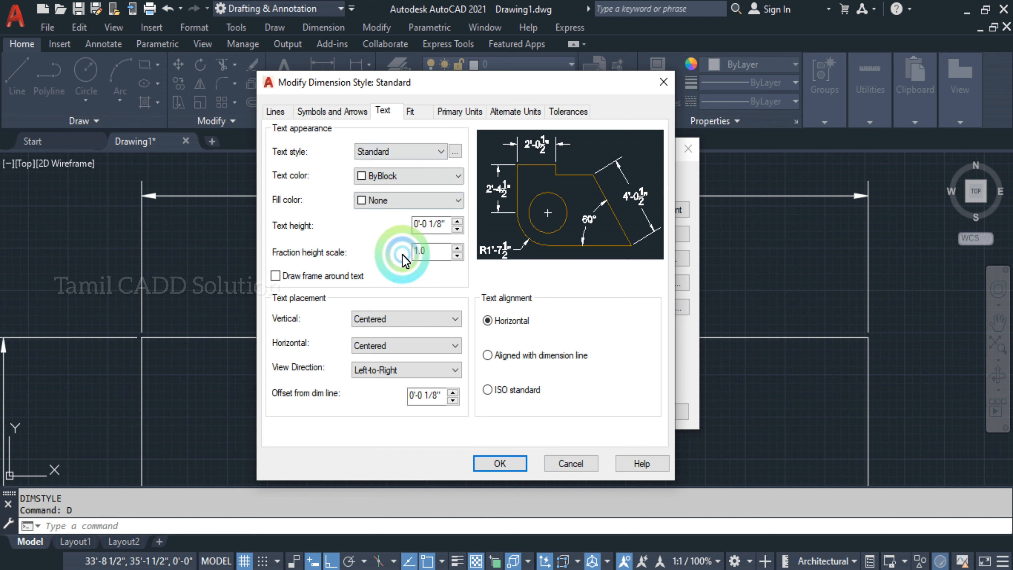
drag(443, 224, 356, 226)
click(399, 116)
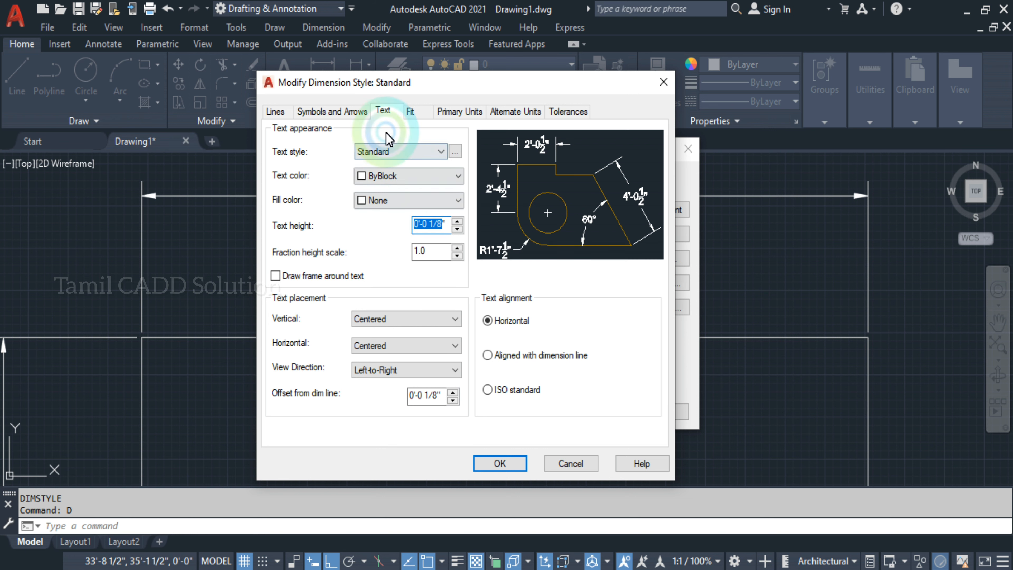
click(330, 110)
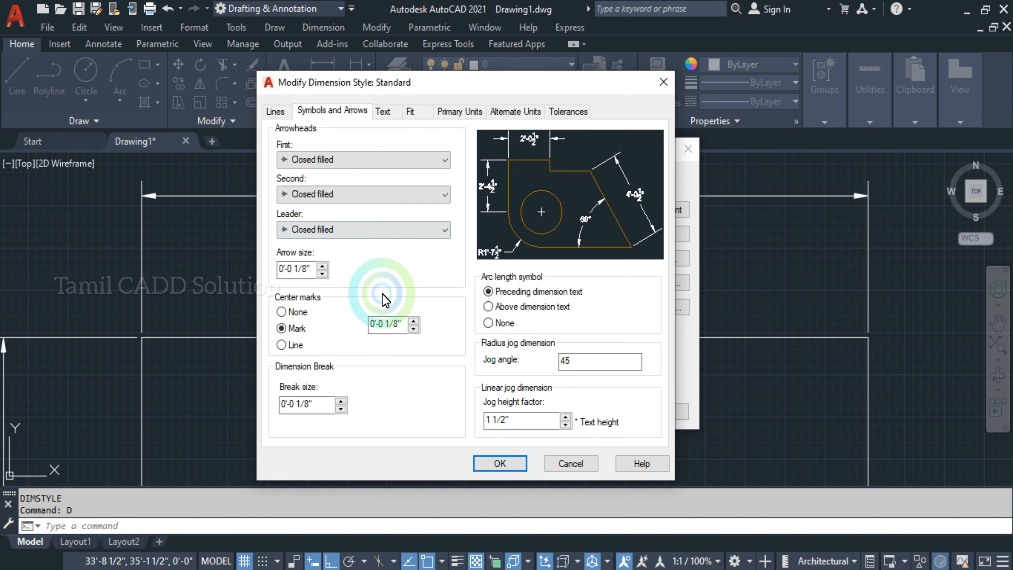
drag(313, 268, 280, 269)
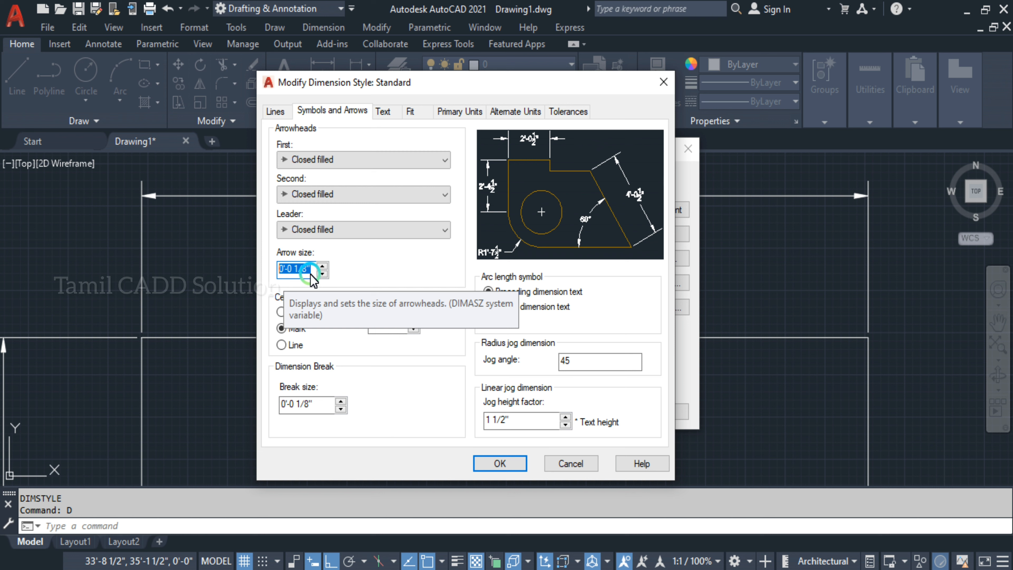
Step: Set the Standard dimension style's overall scale to 40, make the style current and close the Dimension Style Manager
click(411, 111)
click(625, 324)
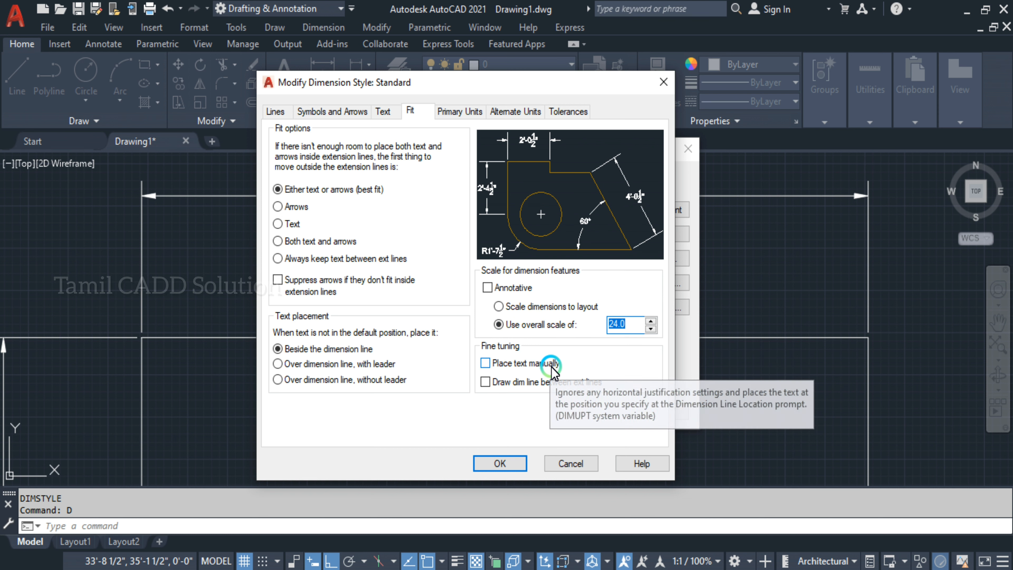
text(48)
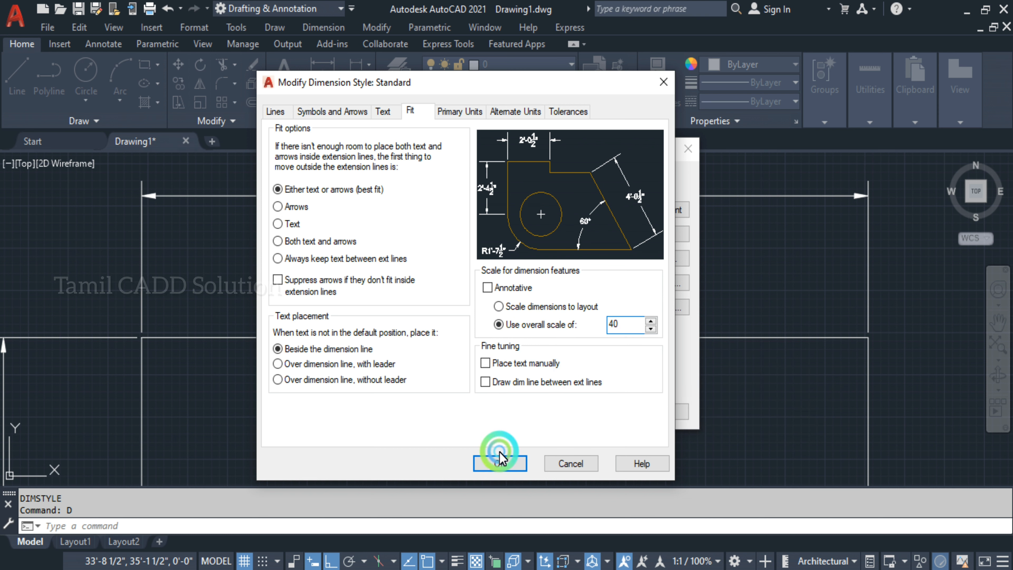
click(501, 463)
click(662, 209)
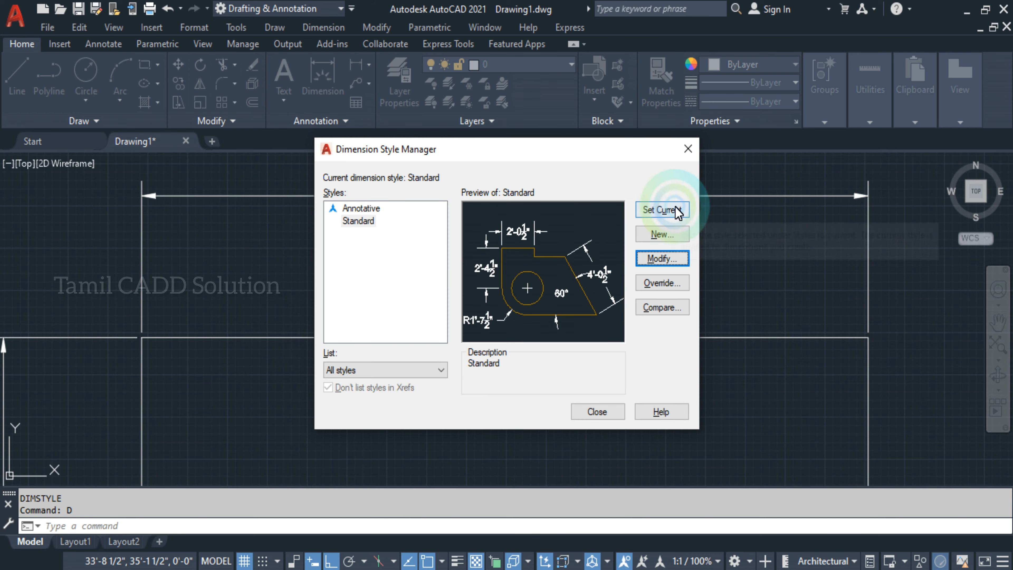
click(597, 412)
Step: Examine the text and arrowhead size of the square's horizontal and vertical dimensions at the new overall scale
scroll(370, 254, down, 4)
mouse_move(502, 278)
middle_down()
mouse_move(497, 230)
mouse_move(611, 176)
mouse_move(520, 204)
middle_up()
scroll(514, 231, down, 1)
scroll(468, 208, down, 1)
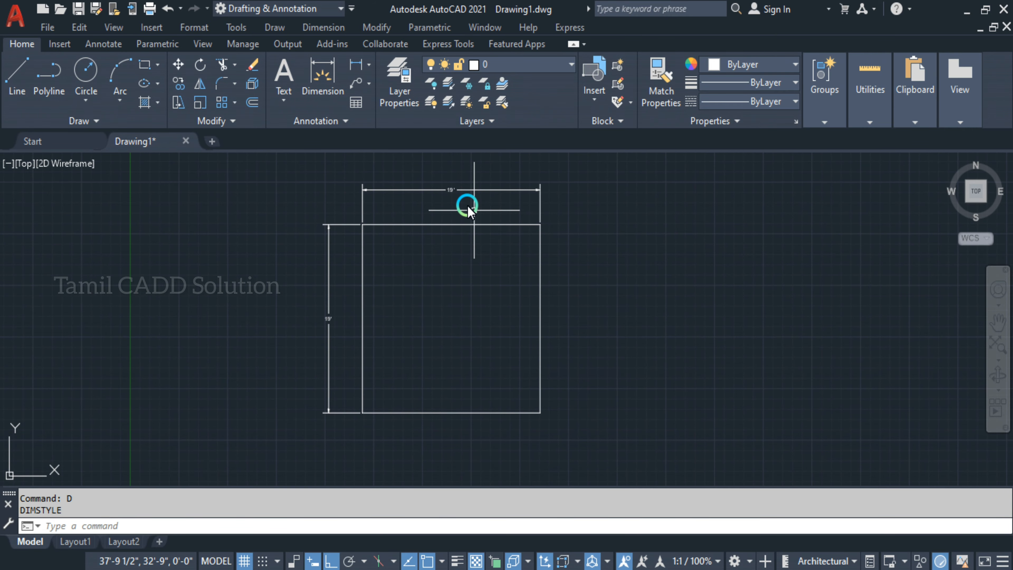
scroll(468, 208, up, 2)
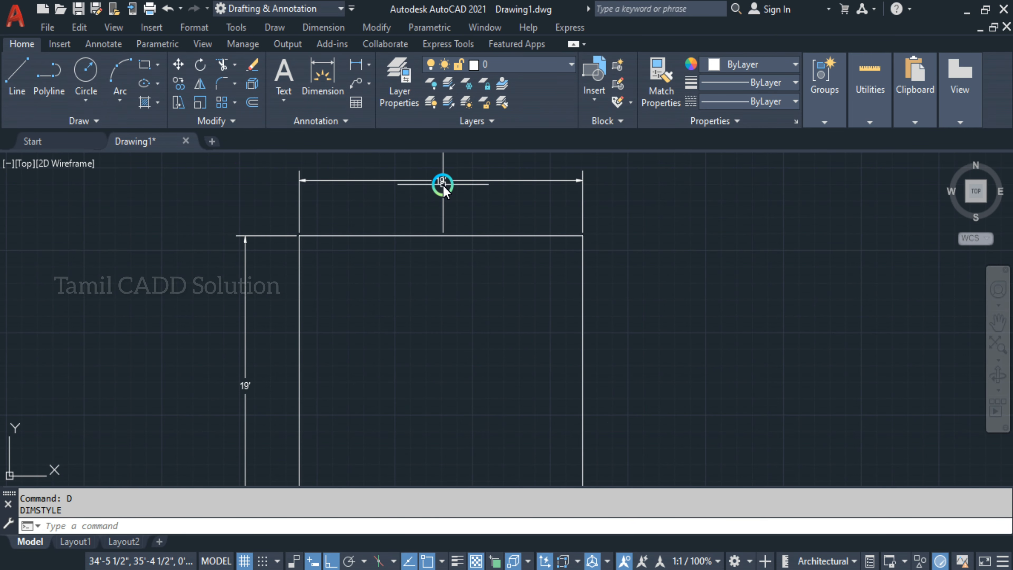
mouse_move(618, 377)
middle_down()
mouse_move(500, 312)
mouse_move(513, 330)
middle_up()
scroll(515, 341, down, 2)
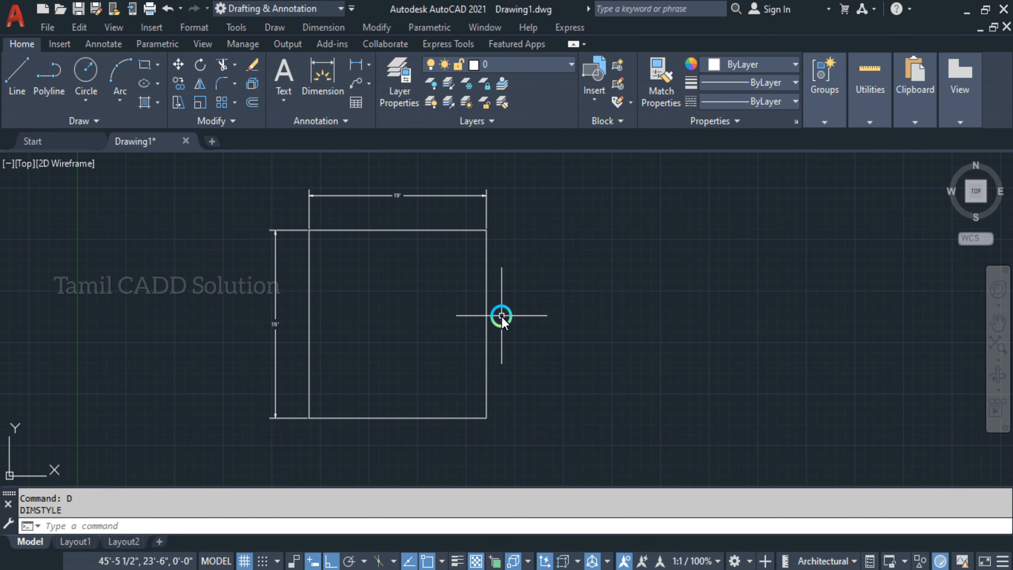
scroll(438, 253, up, 2)
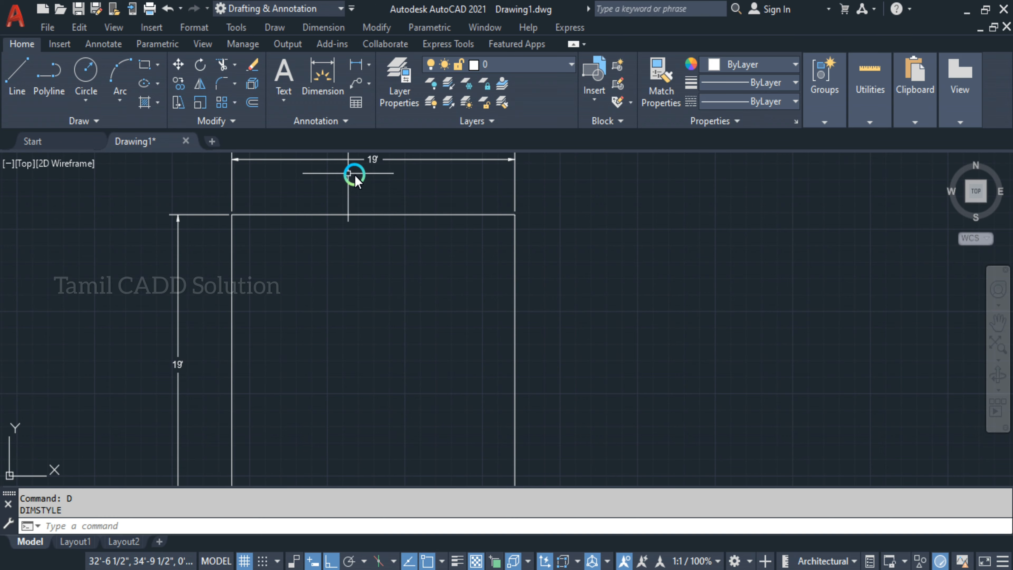
scroll(379, 183, up, 2)
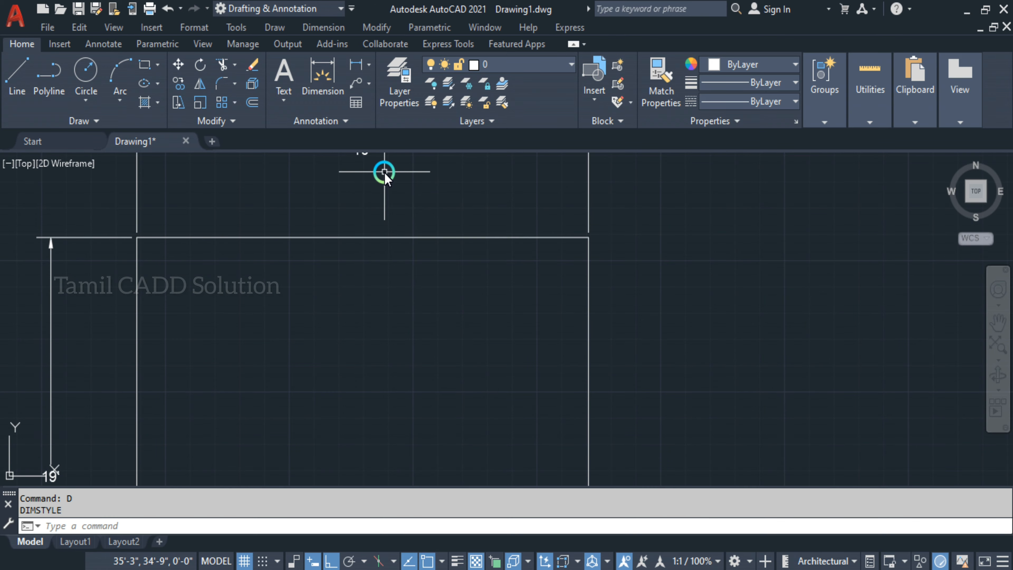
mouse_move(385, 170)
middle_down()
mouse_move(382, 283)
mouse_move(370, 185)
middle_up()
scroll(374, 268, down, 3)
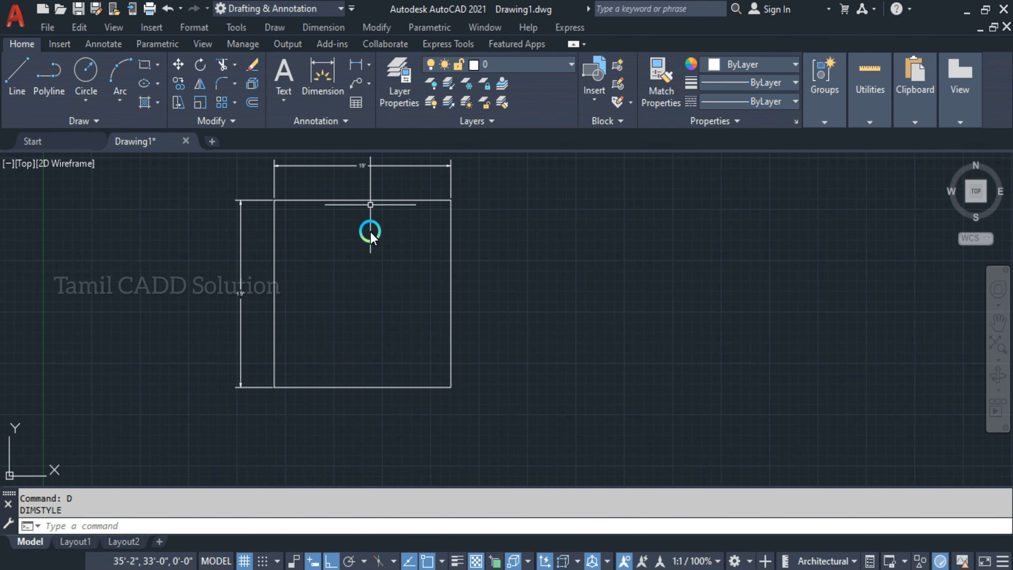
scroll(425, 251, up, 1)
middle_drag(432, 268, 429, 359)
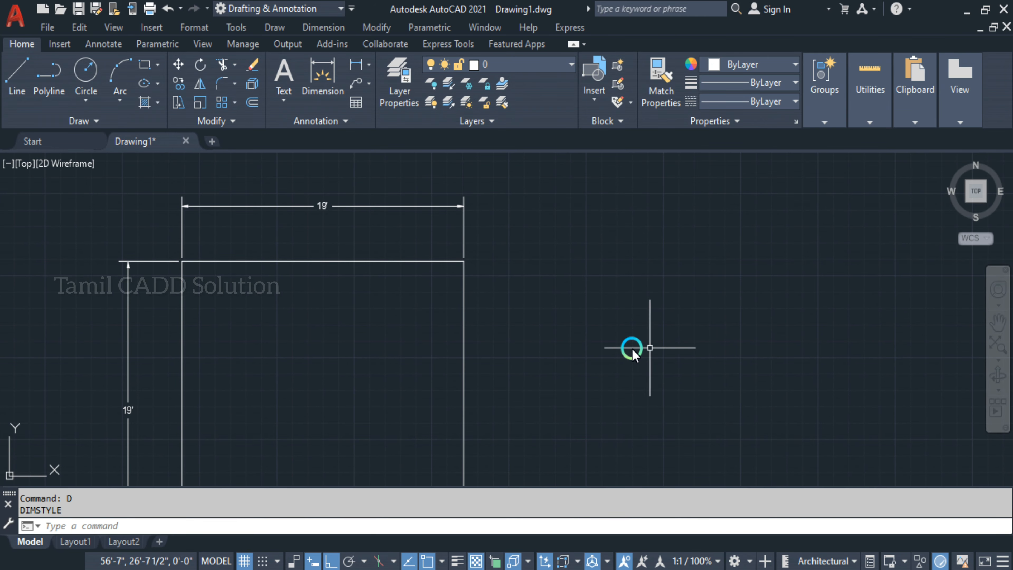
middle_drag(536, 362, 513, 314)
scroll(501, 319, down, 1)
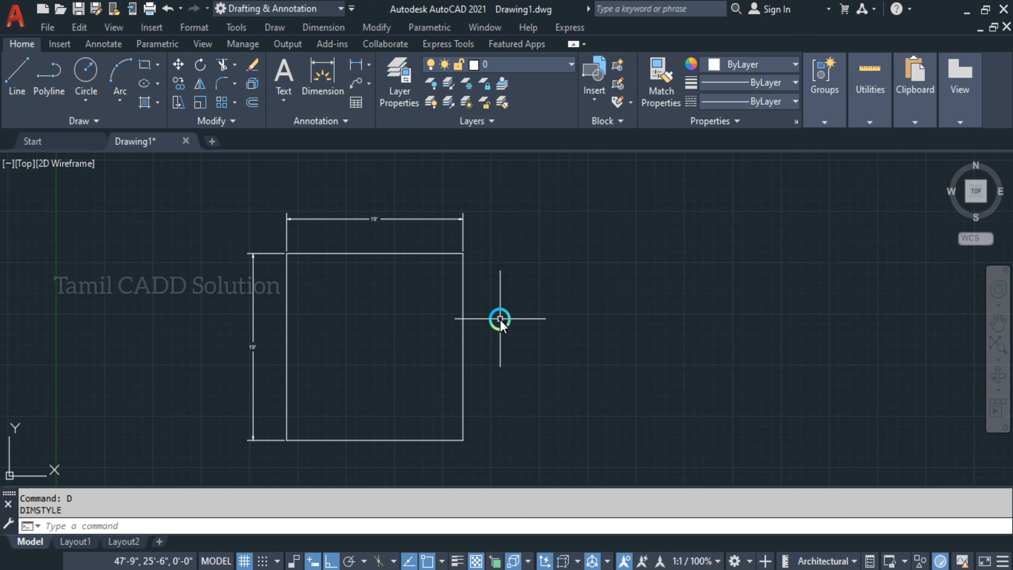
Step: Select the square with a crossing window and inspect the grips along its right edge
click(499, 343)
click(445, 331)
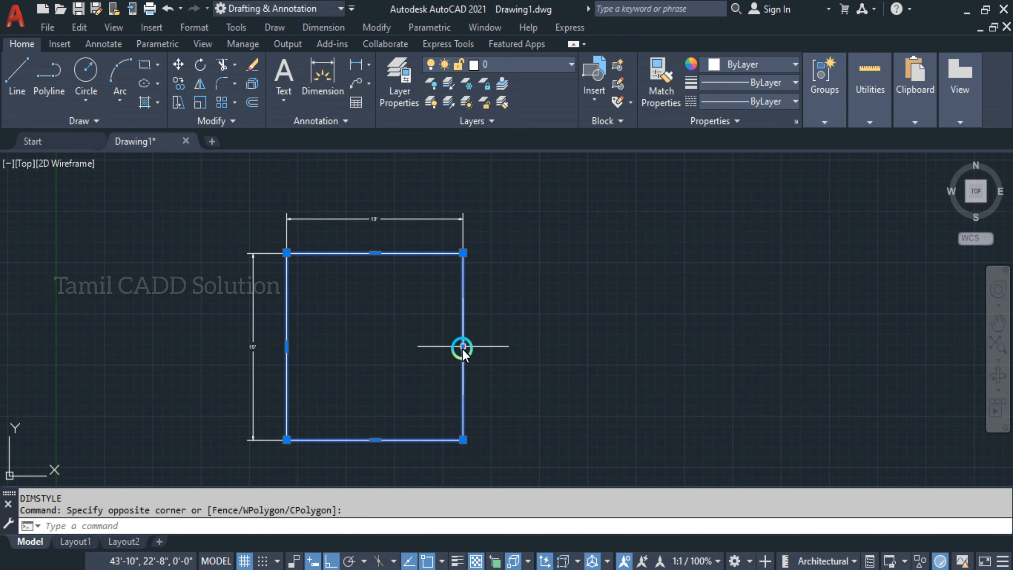
scroll(468, 344, up, 5)
scroll(431, 364, down, 5)
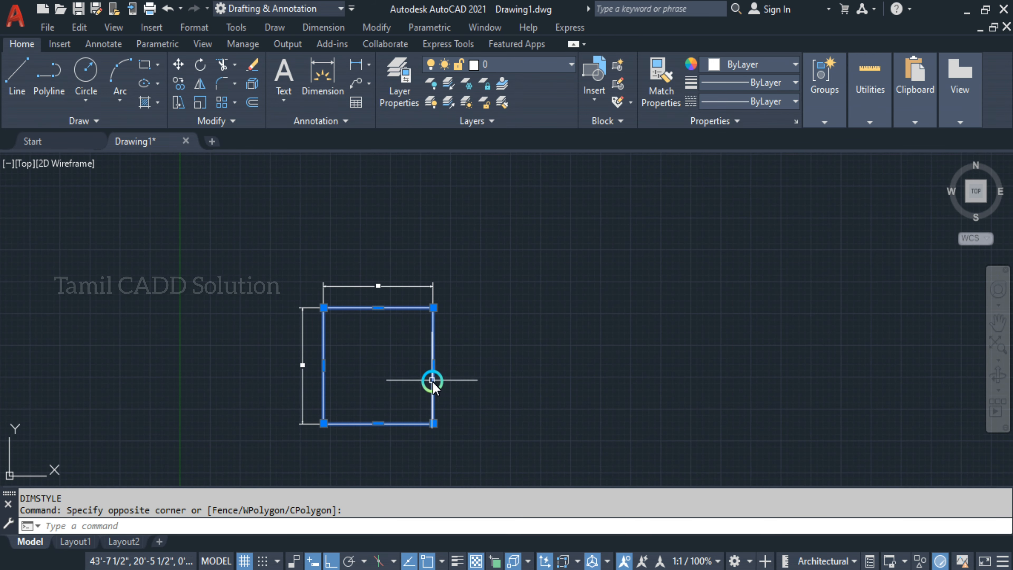
click(414, 351)
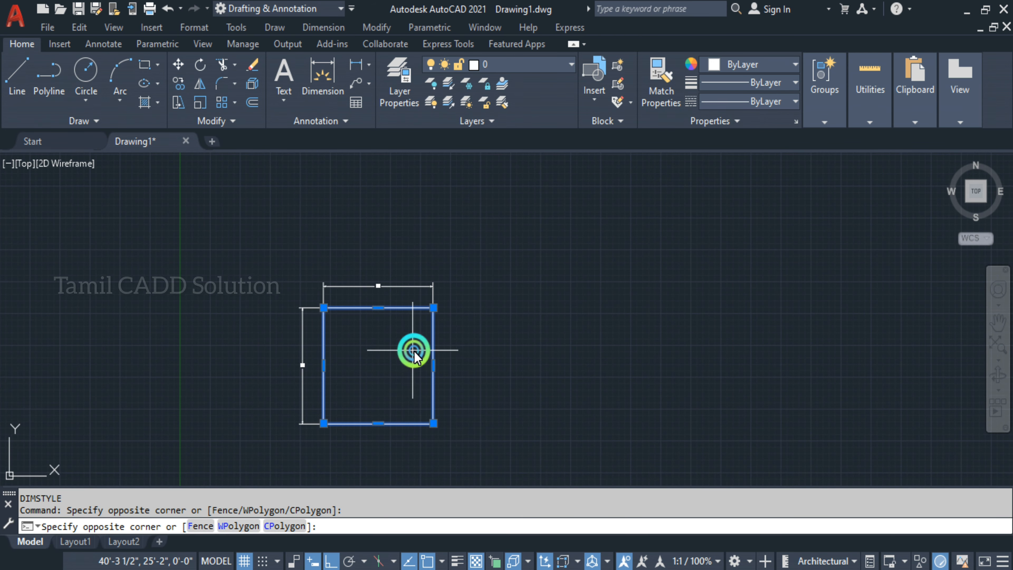
click(476, 395)
scroll(444, 379, up, 3)
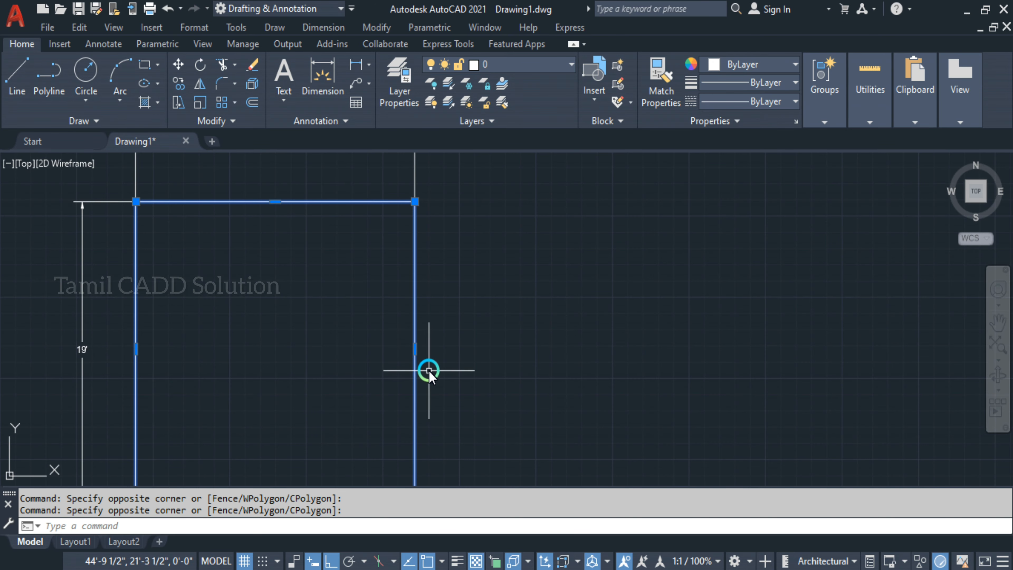
scroll(426, 358, down, 3)
Step: Draw a horizontal line to the right of the square and select it with a crossing window
click(17, 76)
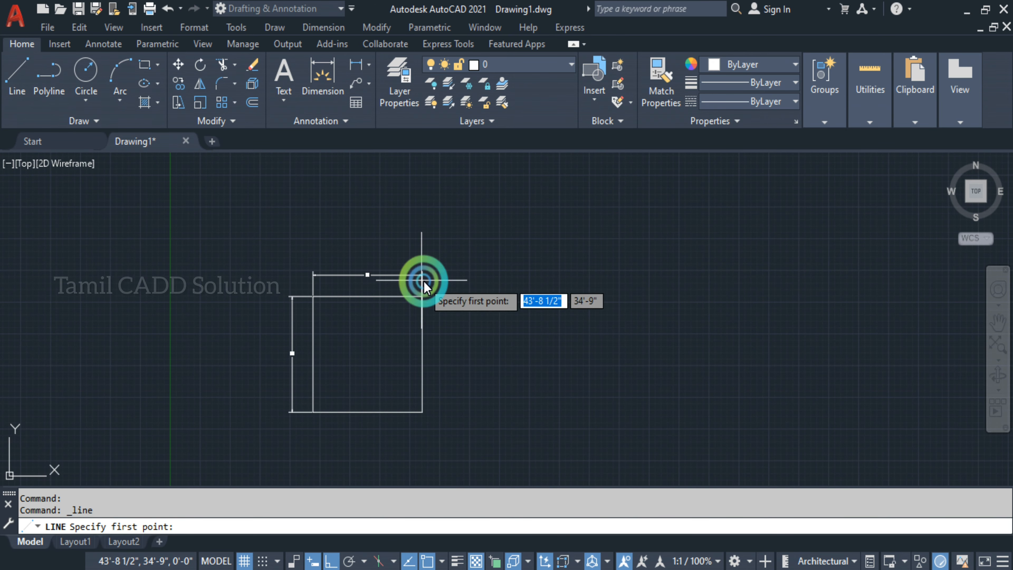
click(485, 344)
click(617, 341)
key(Escape)
click(604, 386)
click(573, 330)
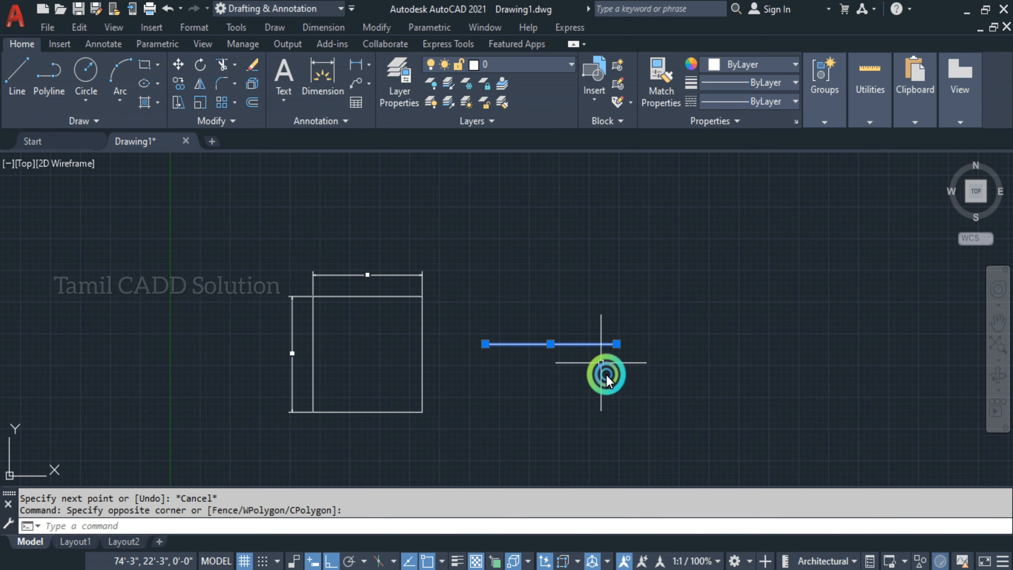
scroll(560, 358, up, 2)
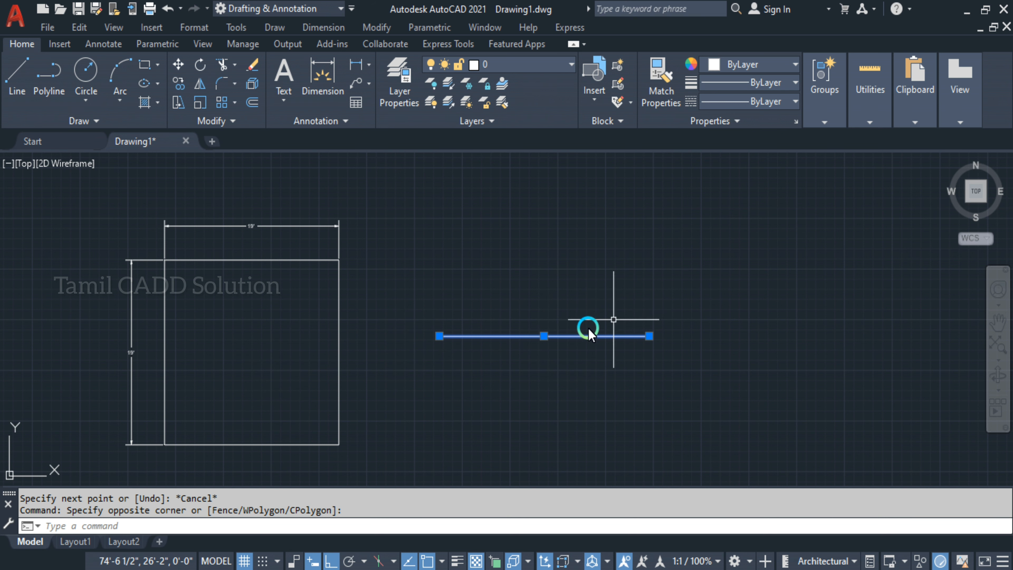
Step: Move the horizontal line upward by its midpoint grip to a position above the square's top edge
click(545, 336)
click(546, 243)
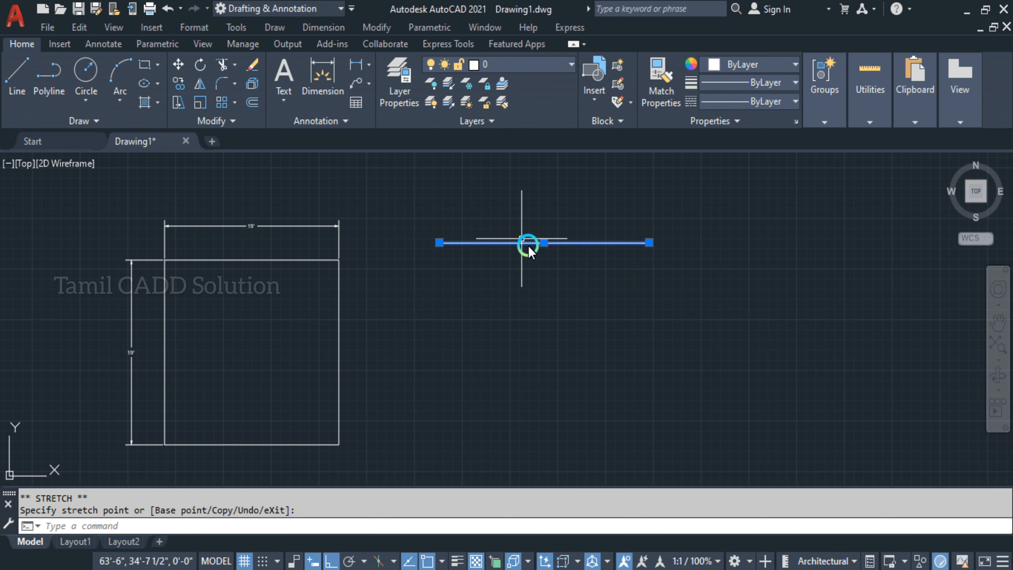
click(544, 242)
click(544, 202)
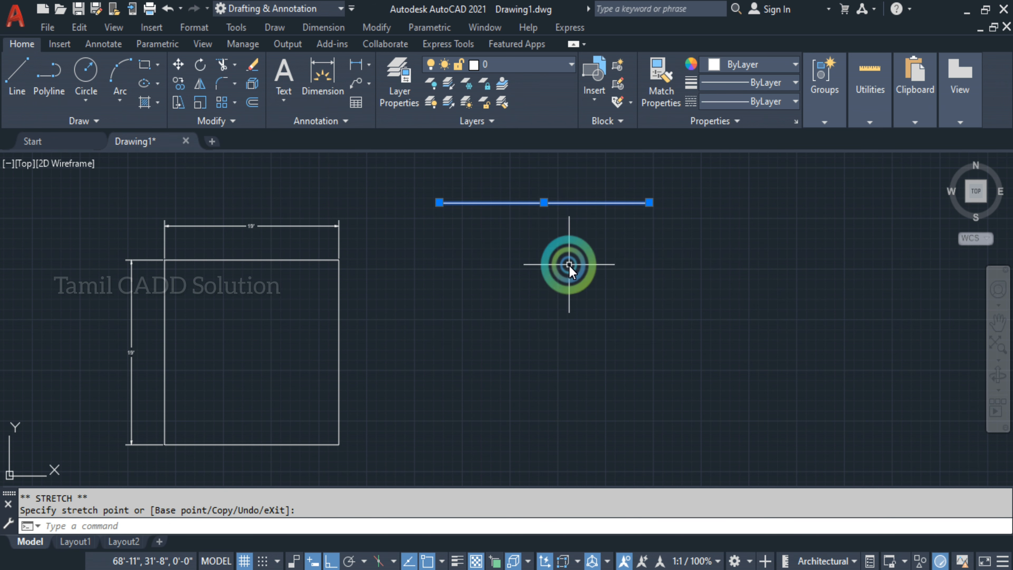
Step: Stretch the square's right edge outward by about 26'-5 1/2" using its midpoint grip and undo the stretch
click(407, 326)
click(321, 338)
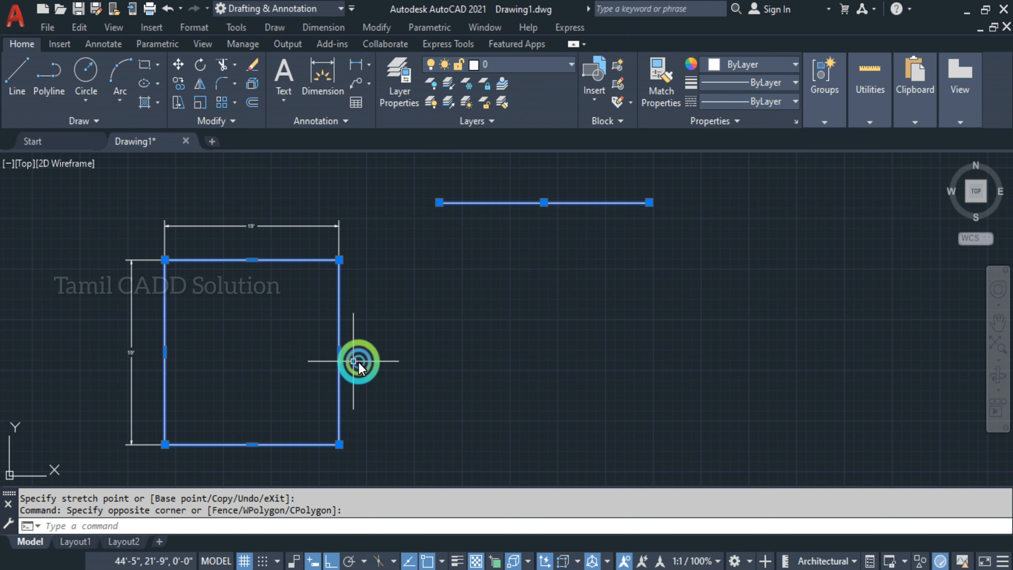
click(339, 352)
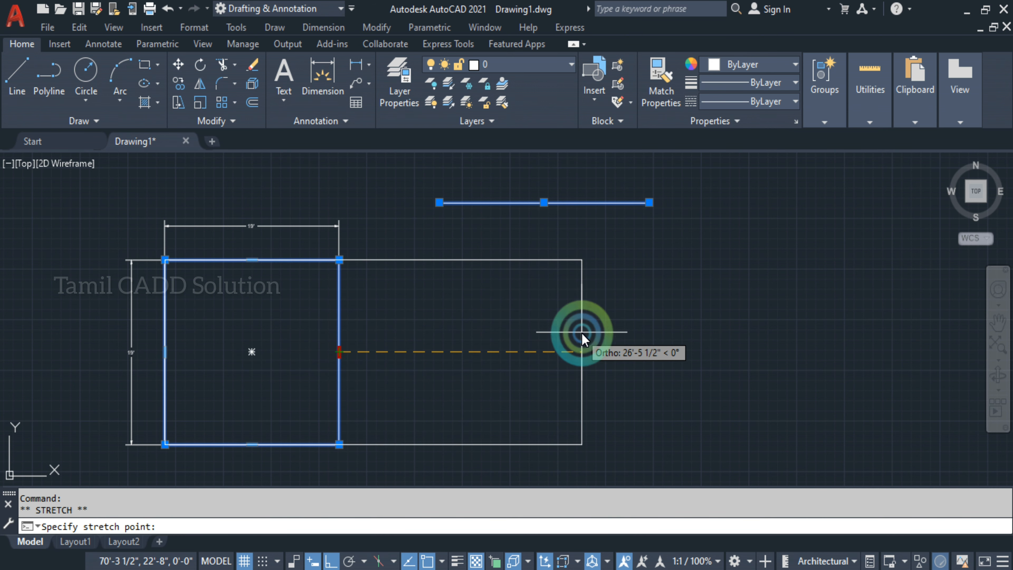
click(579, 337)
scroll(351, 236, up, 4)
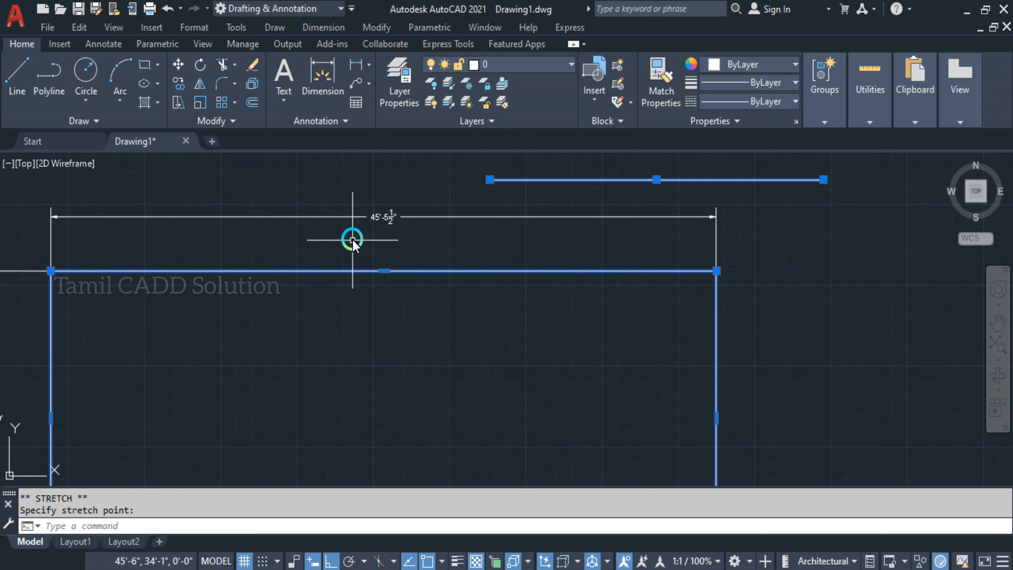
scroll(393, 223, down, 2)
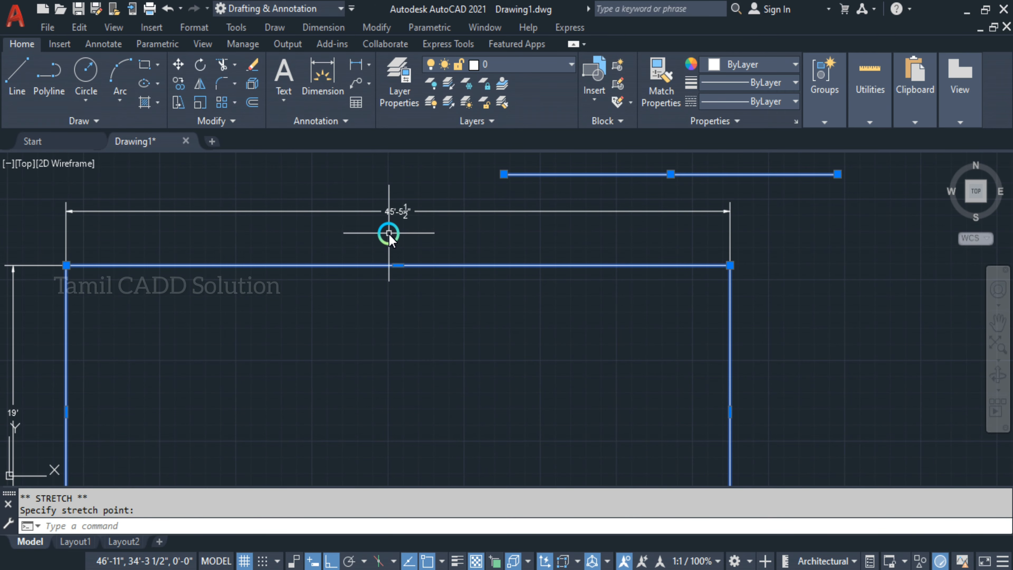
key(ctrl+z)
key(ctrl+z)
Step: Stretch the square's right edge 8' outward by its midpoint grip and check the associated top dimension
click(375, 365)
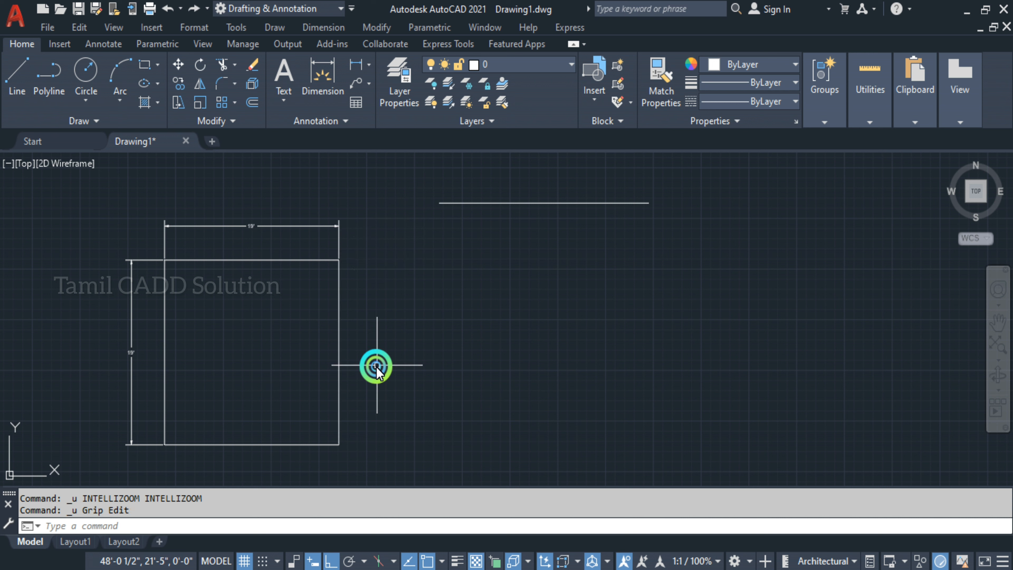
click(309, 350)
click(339, 351)
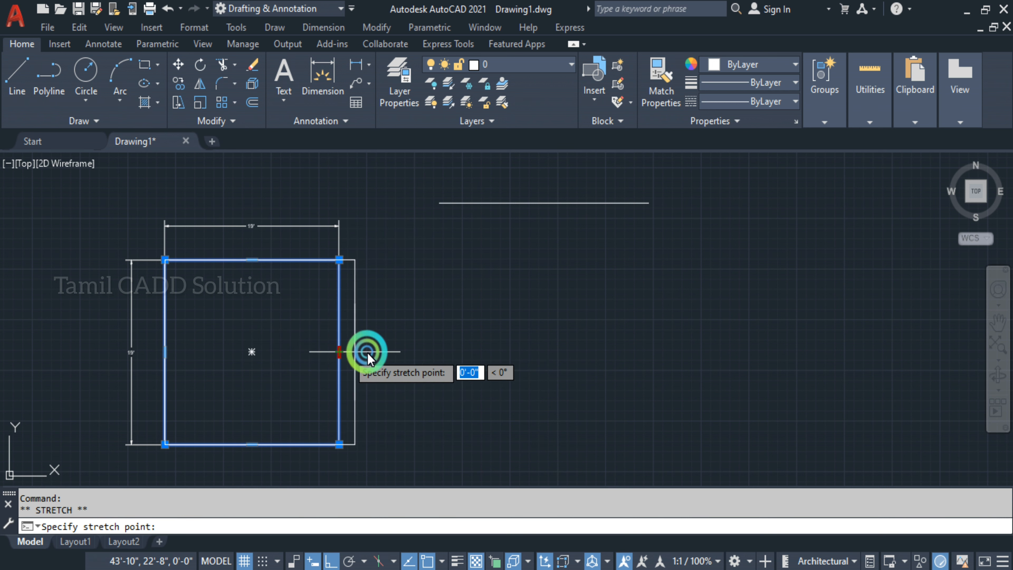
text(8)
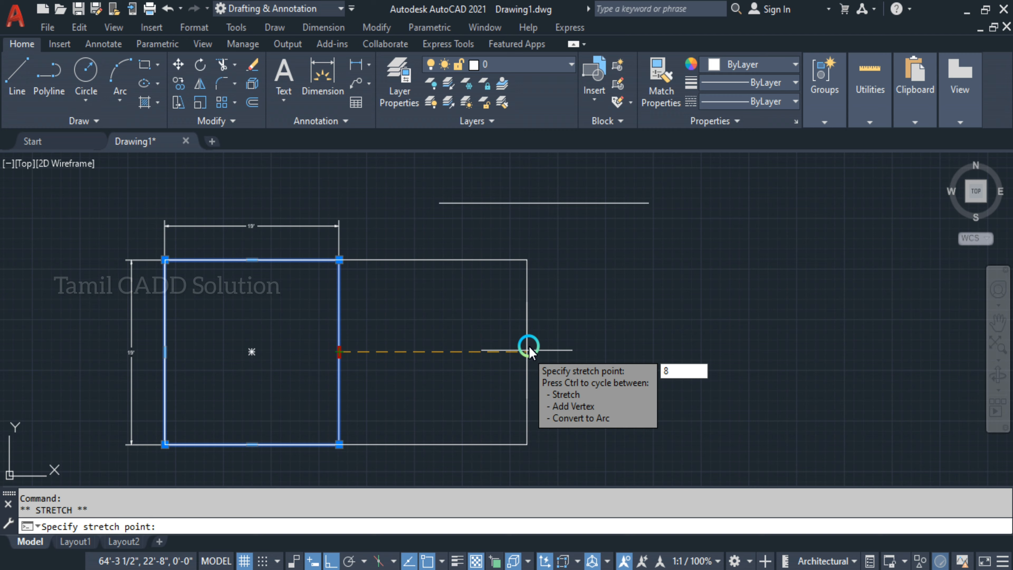
text(')
key(Return)
scroll(271, 239, up, 6)
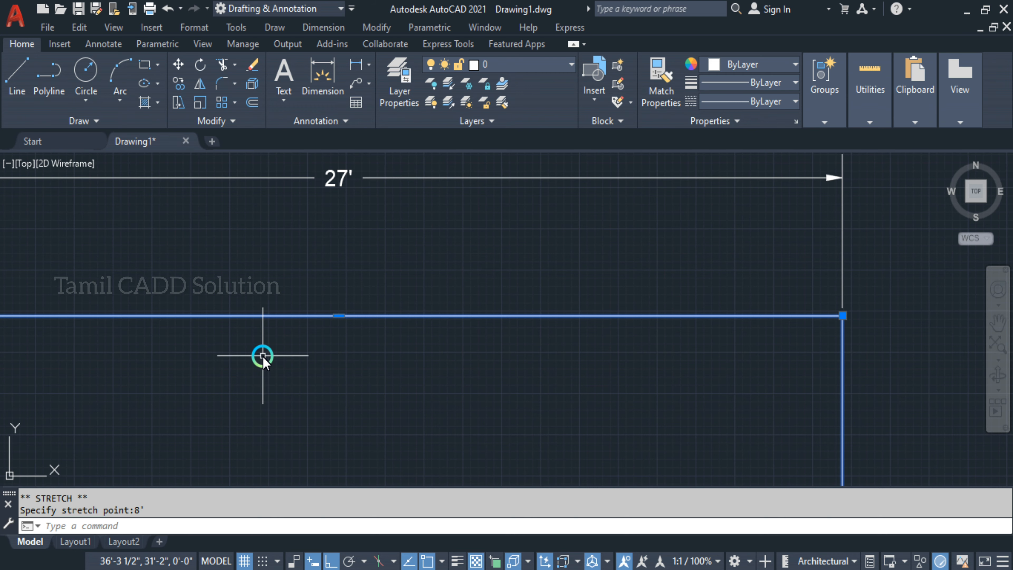
scroll(439, 352, down, 4)
middle_drag(423, 351, 446, 267)
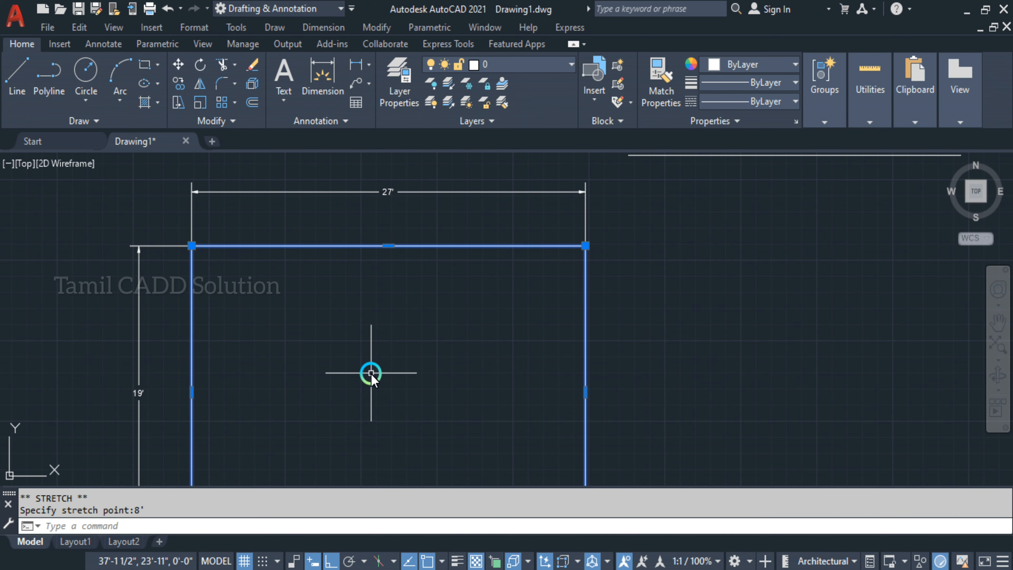
Step: Clear the current selection and delete the horizontal line at the upper right of the shape
middle_drag(727, 283, 624, 369)
click(862, 283)
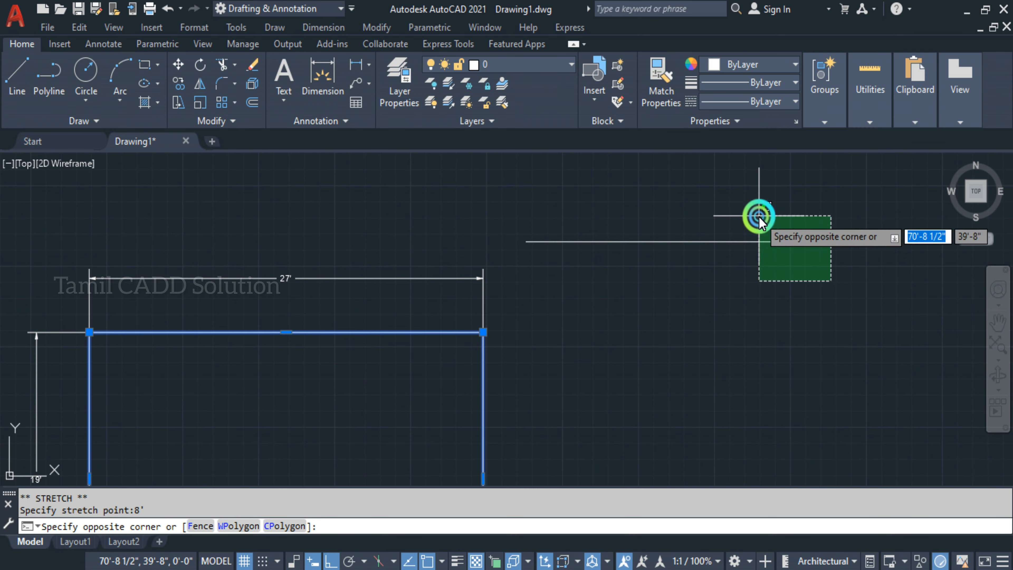
click(757, 216)
key(Escape)
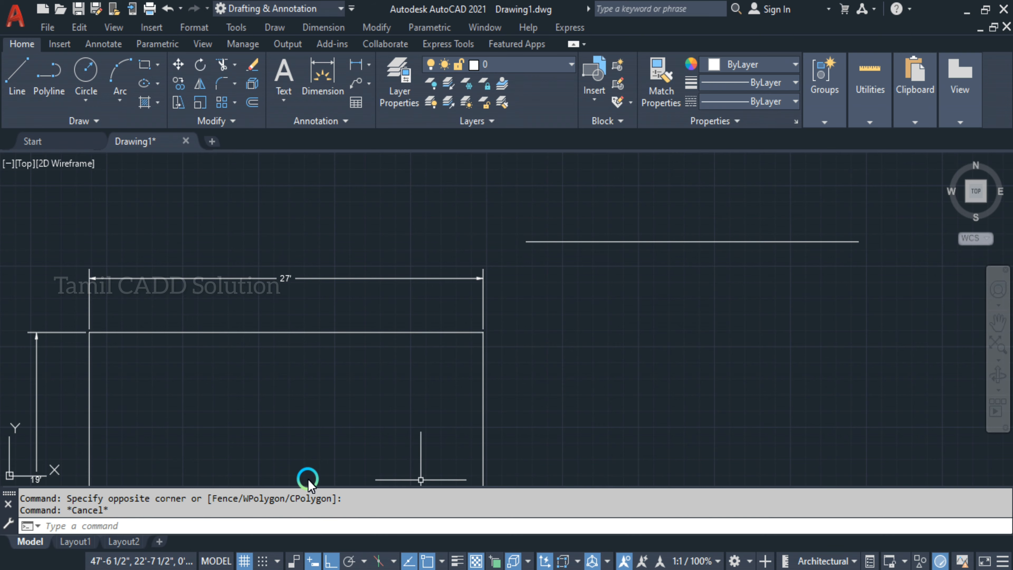
click(670, 244)
click(646, 222)
key(Delete)
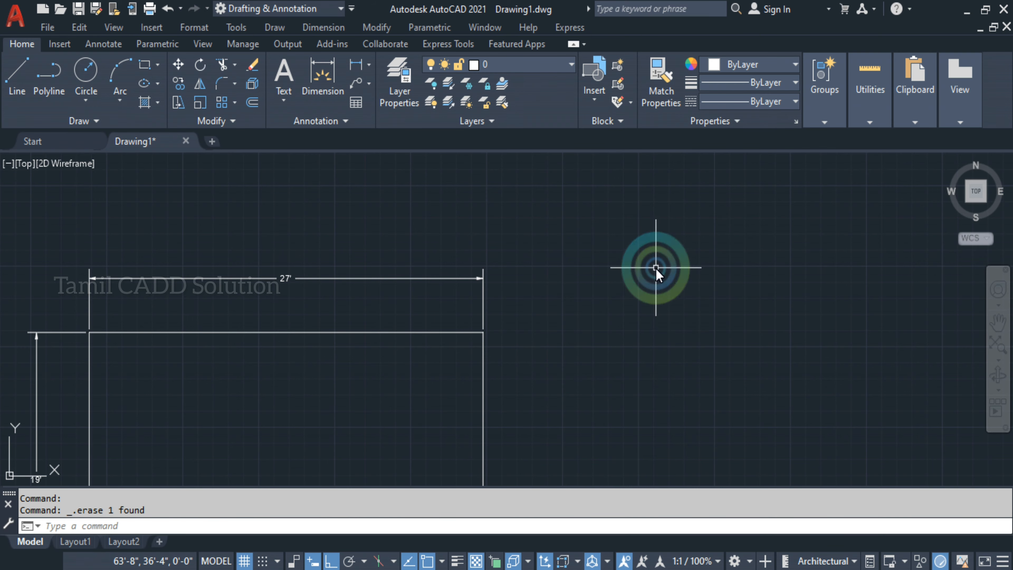
middle_drag(32, 267, 291, 229)
scroll(292, 228, up, 1)
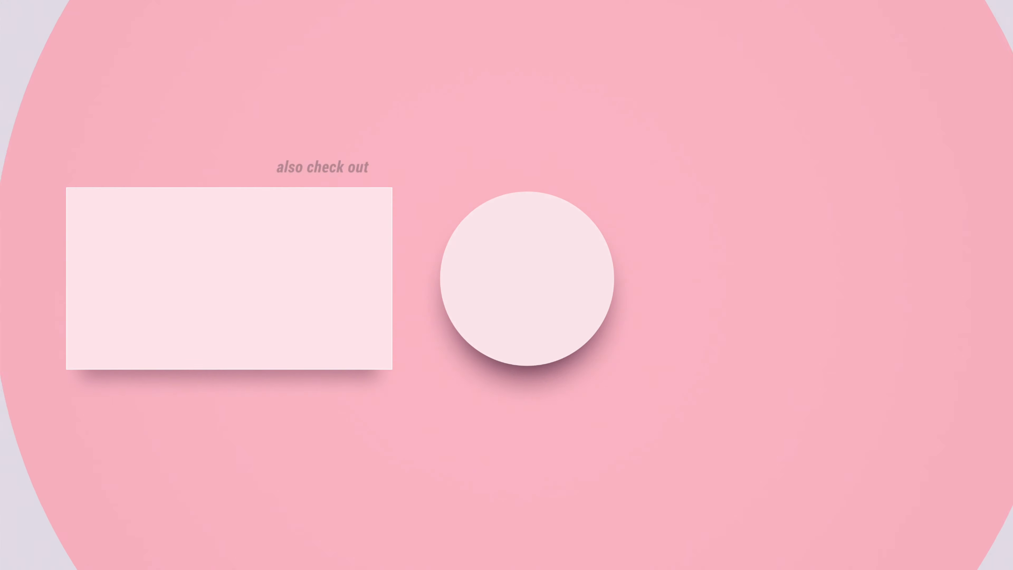